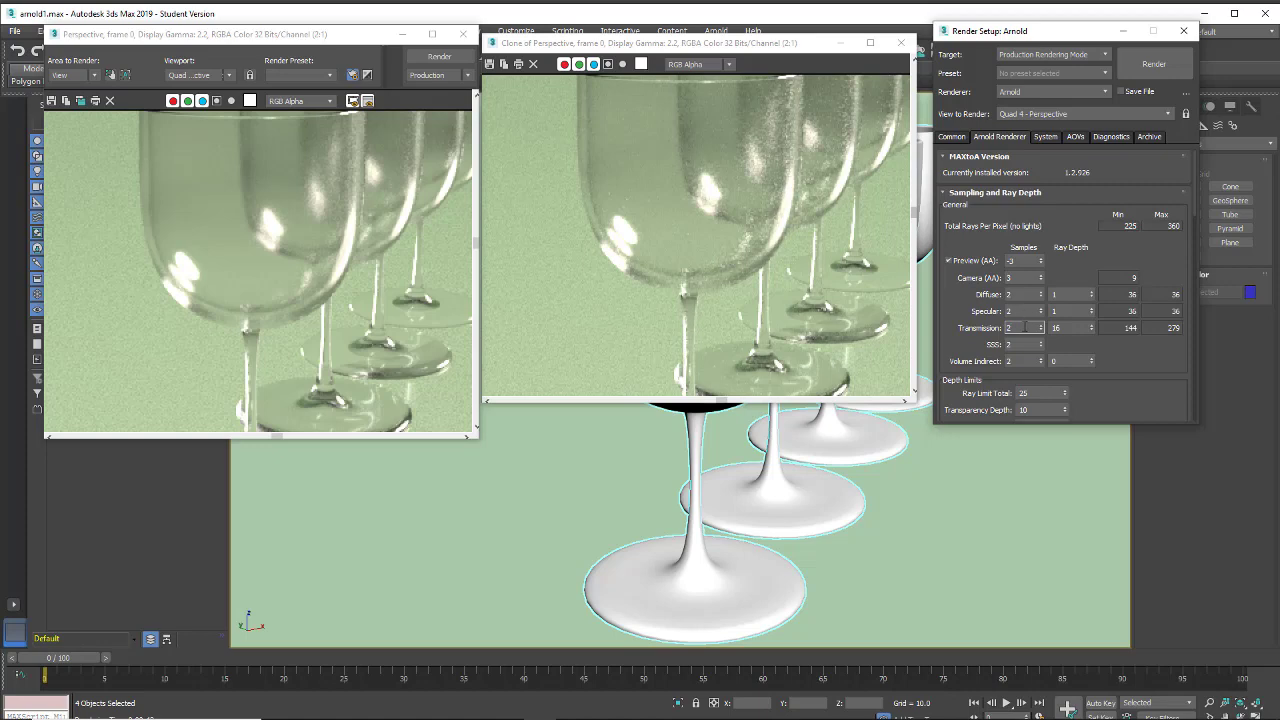
Set the Arnold Specular ray depth to 0 and render the perspective view
click(1075, 311)
text(0)
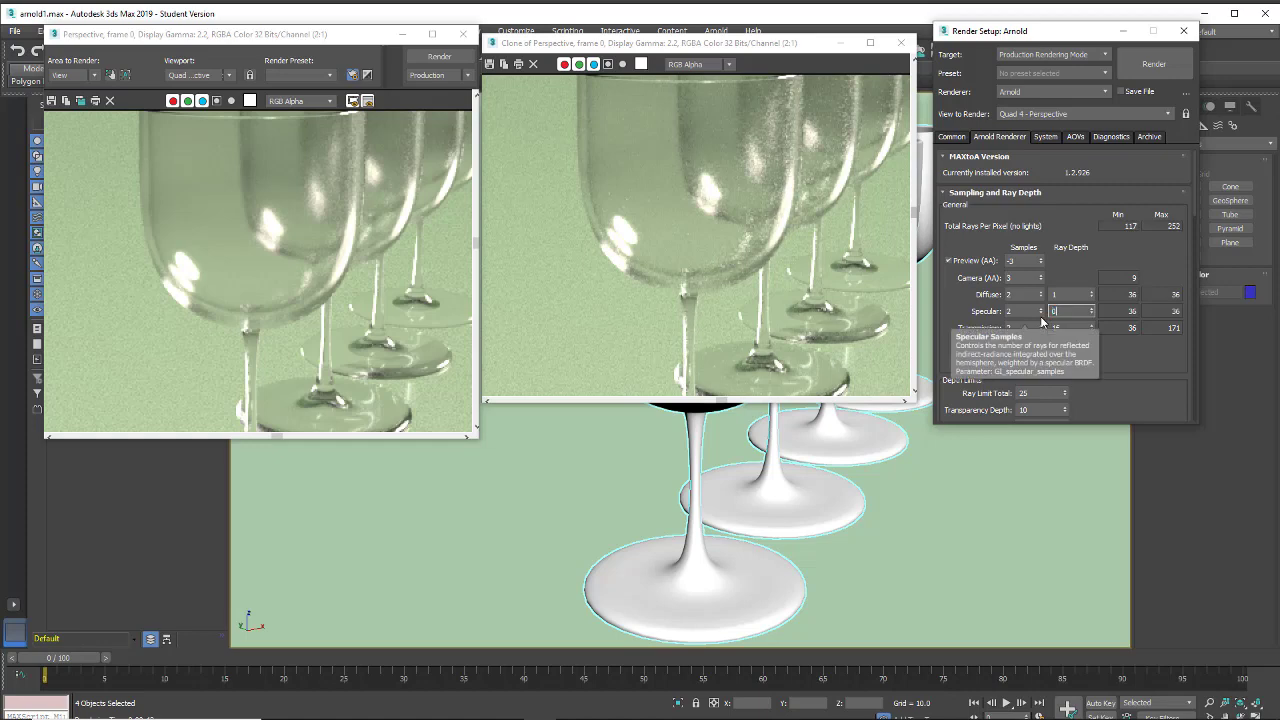
key(Return)
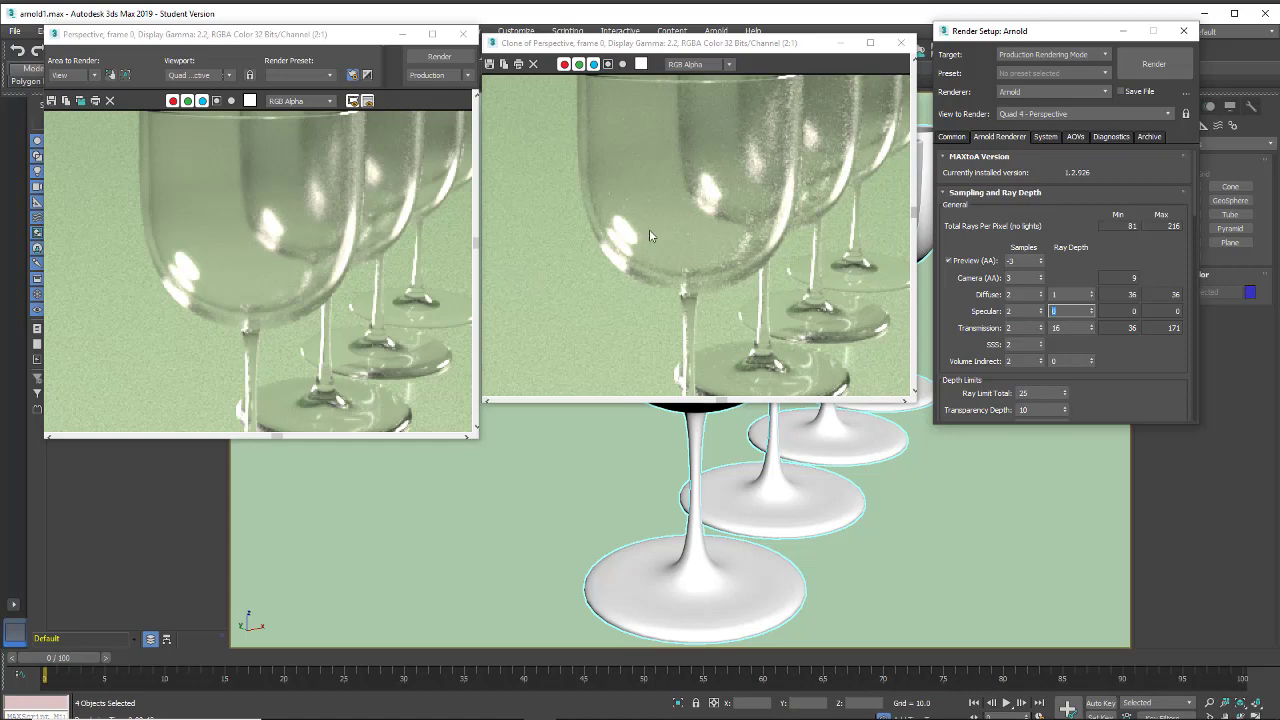
click(438, 56)
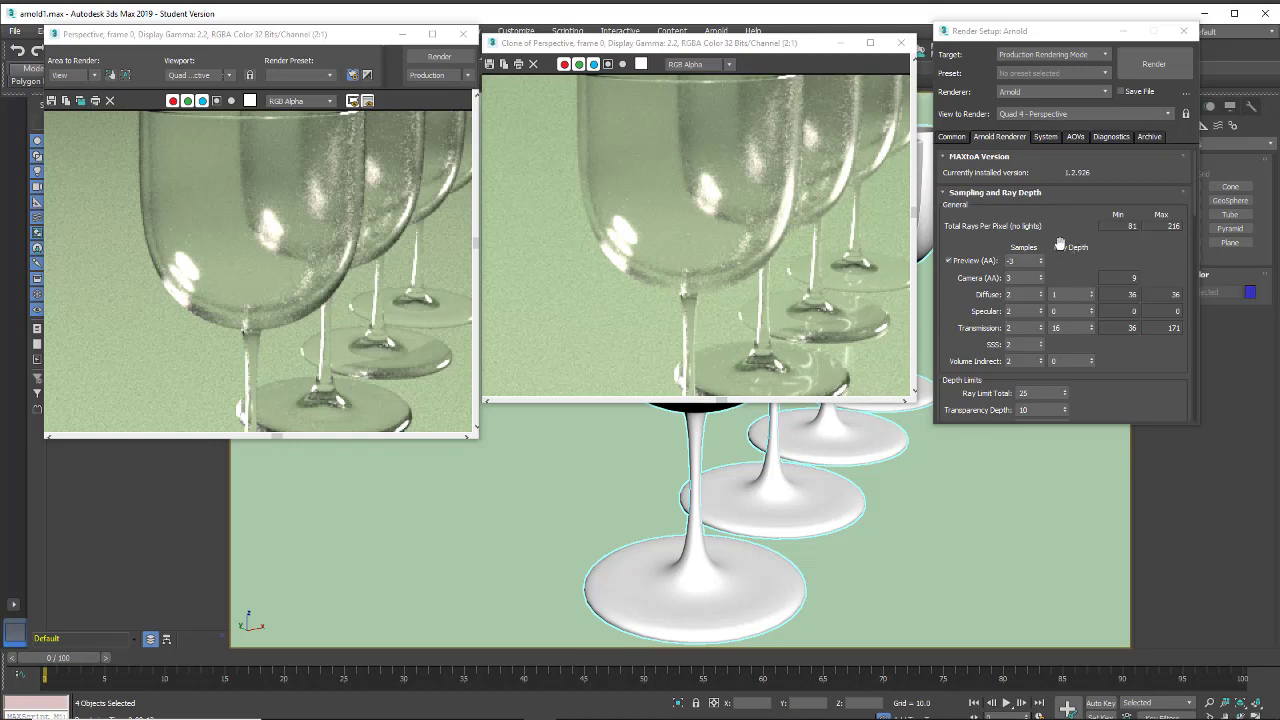
Clone the rendered frame into a separate window for comparison and render the perspective view again
click(1040, 316)
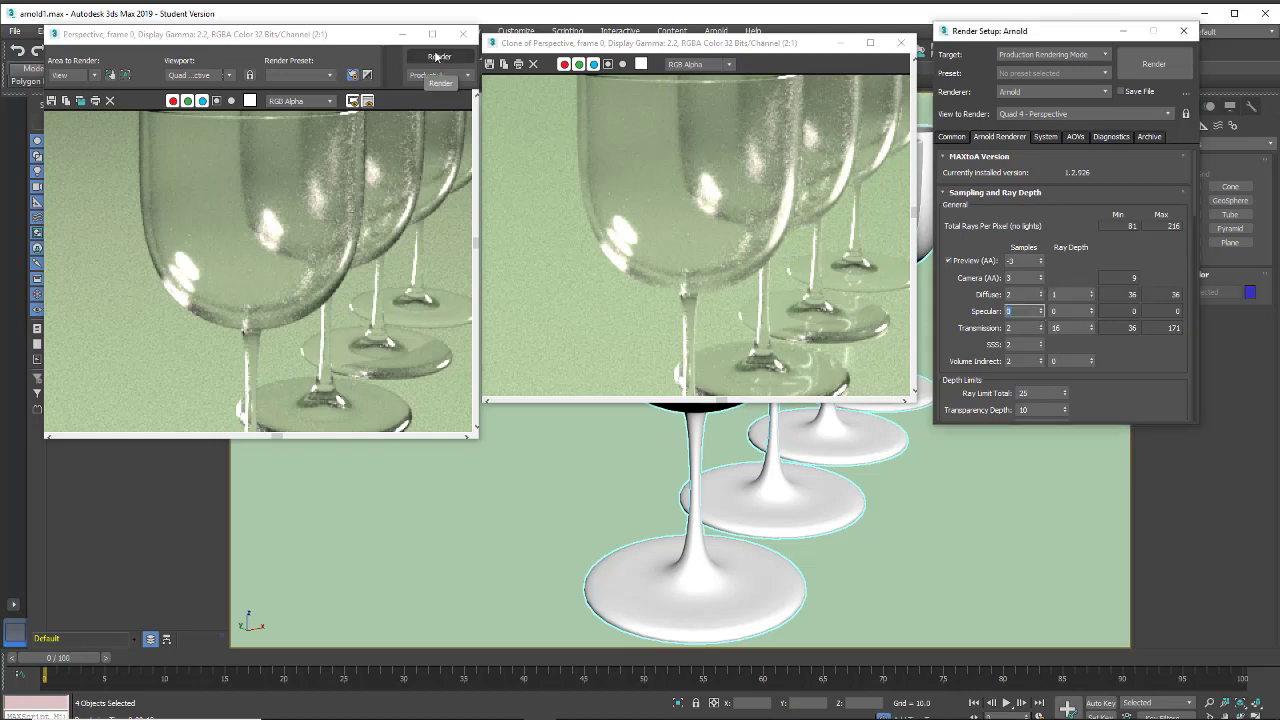
click(80, 101)
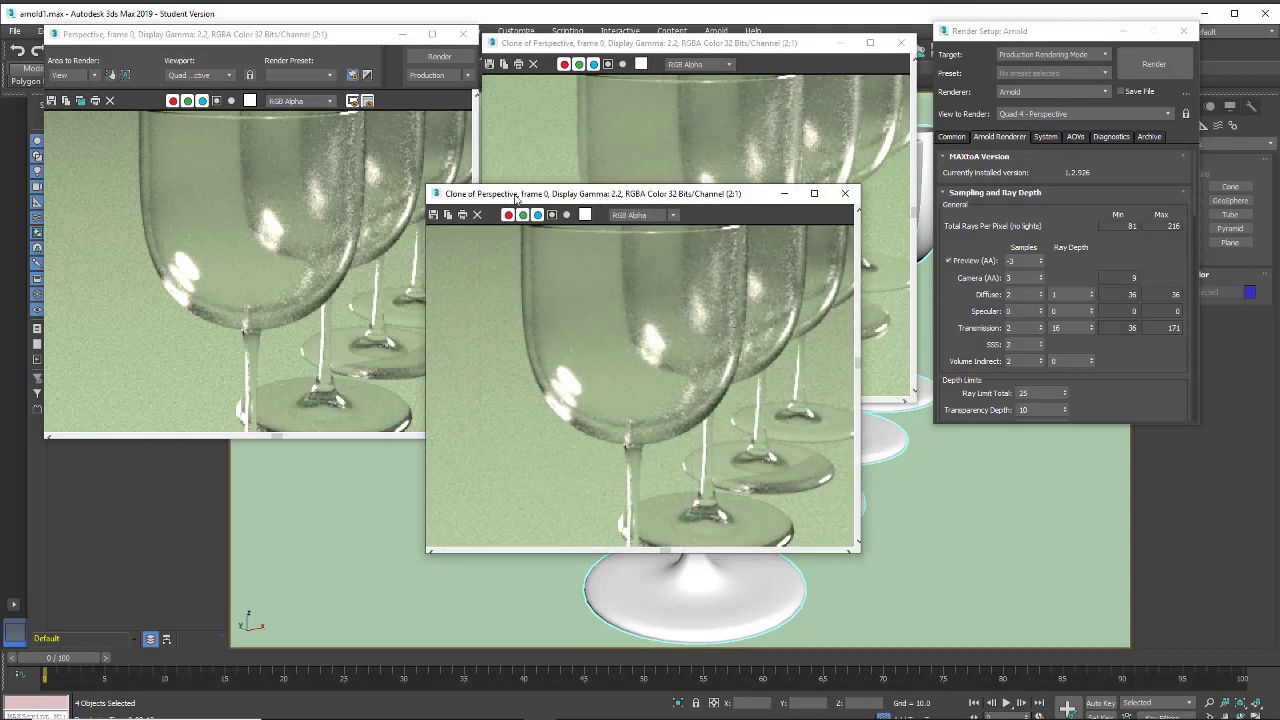
drag(511, 160, 566, 327)
click(439, 56)
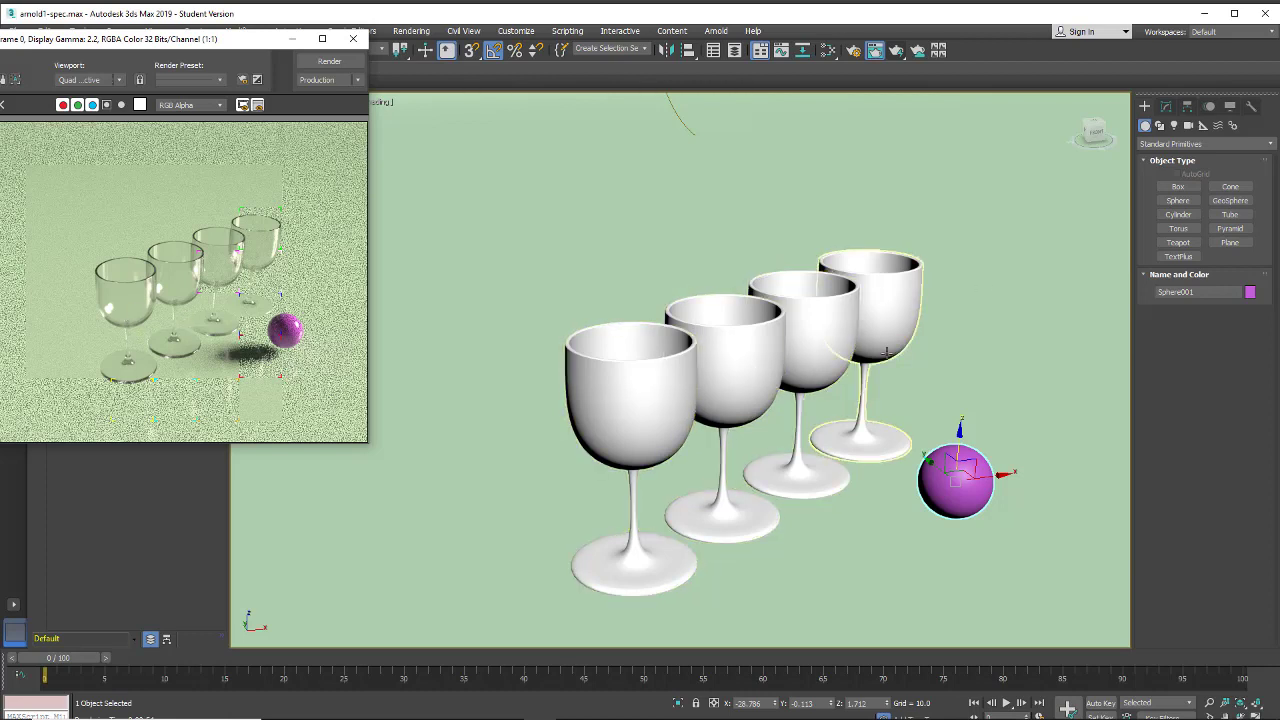
Open Render Setup and the Slate Material Editor, arranging them beside the rendered frame
click(856, 54)
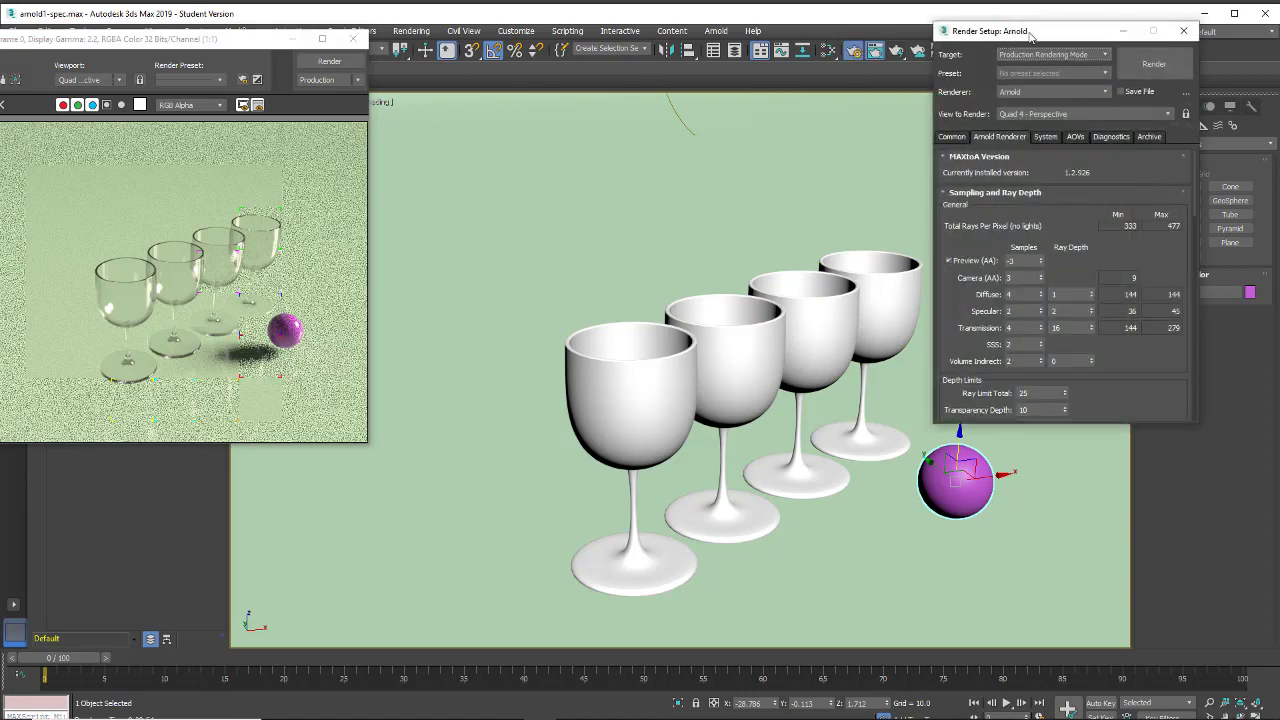
drag(1030, 35, 1052, 39)
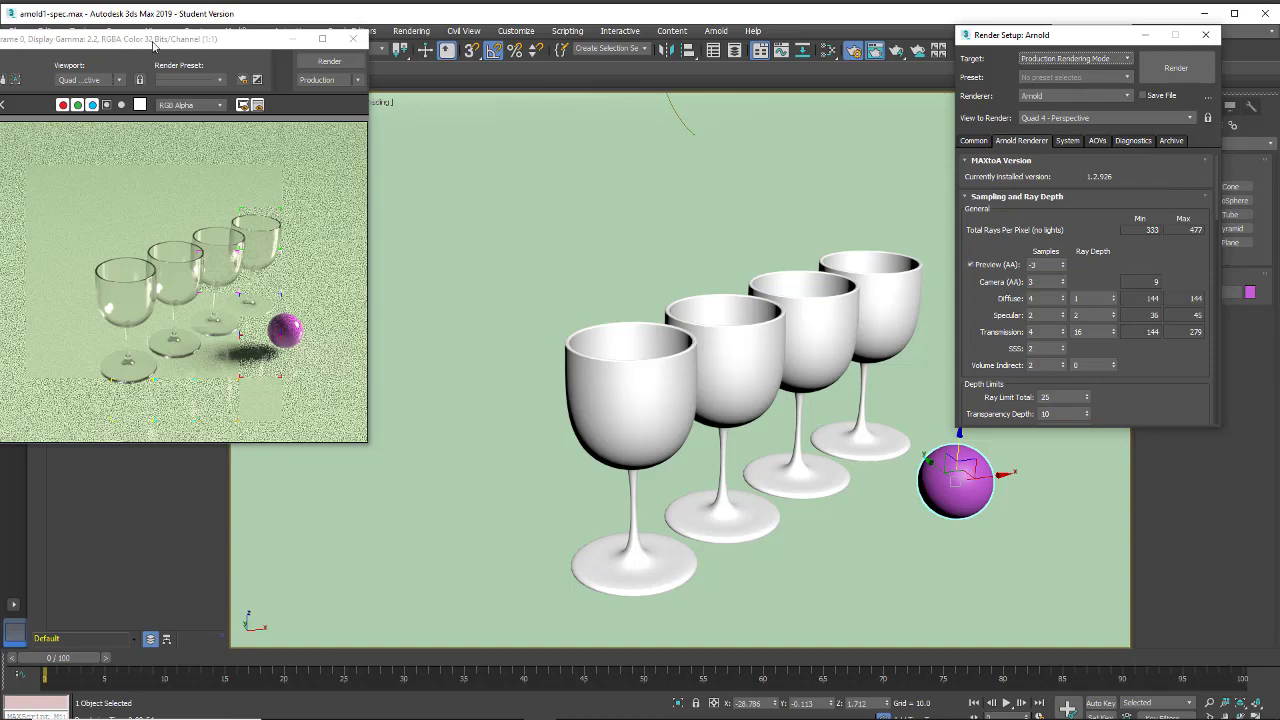
drag(153, 44, 236, 43)
click(818, 50)
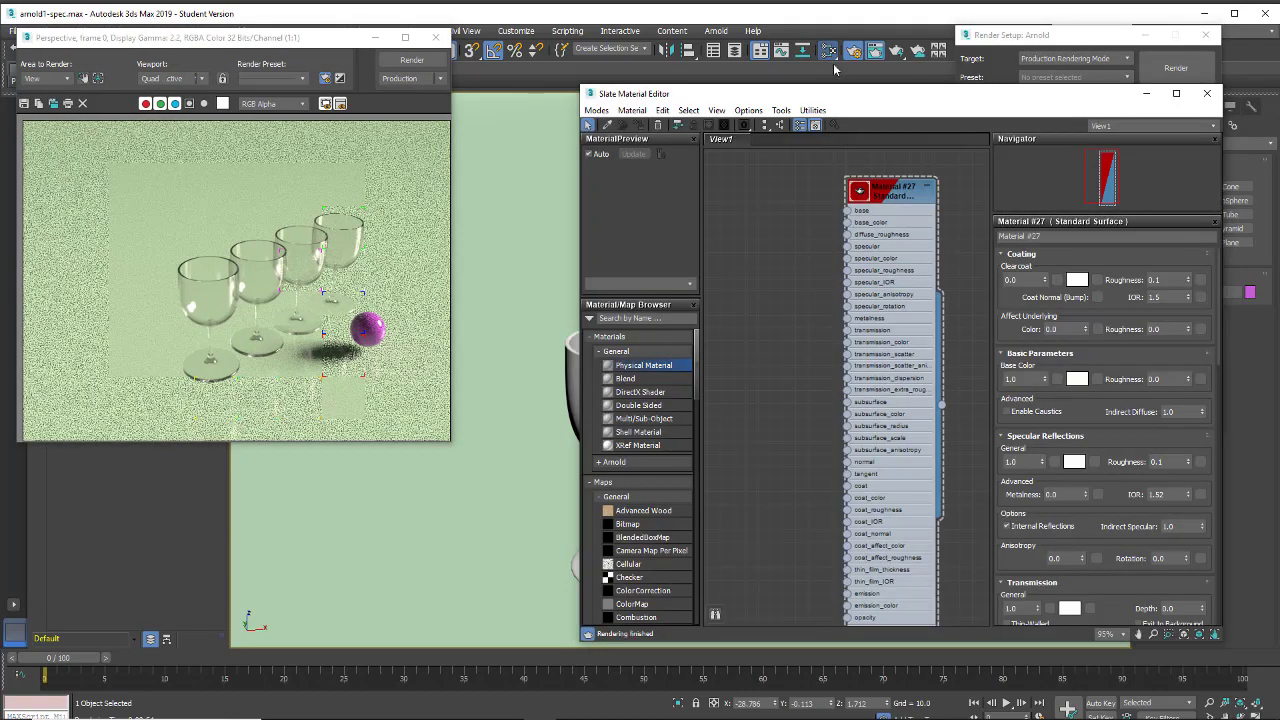
drag(885, 89, 254, 49)
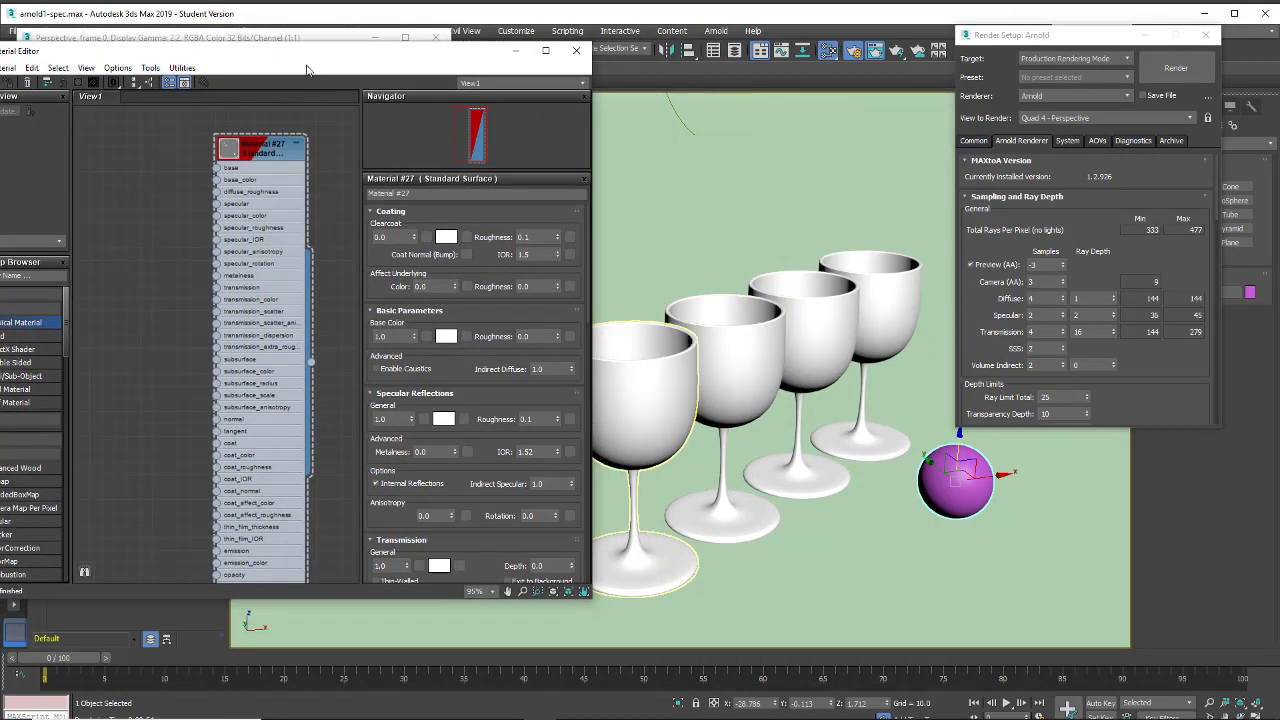
drag(350, 54, 875, 54)
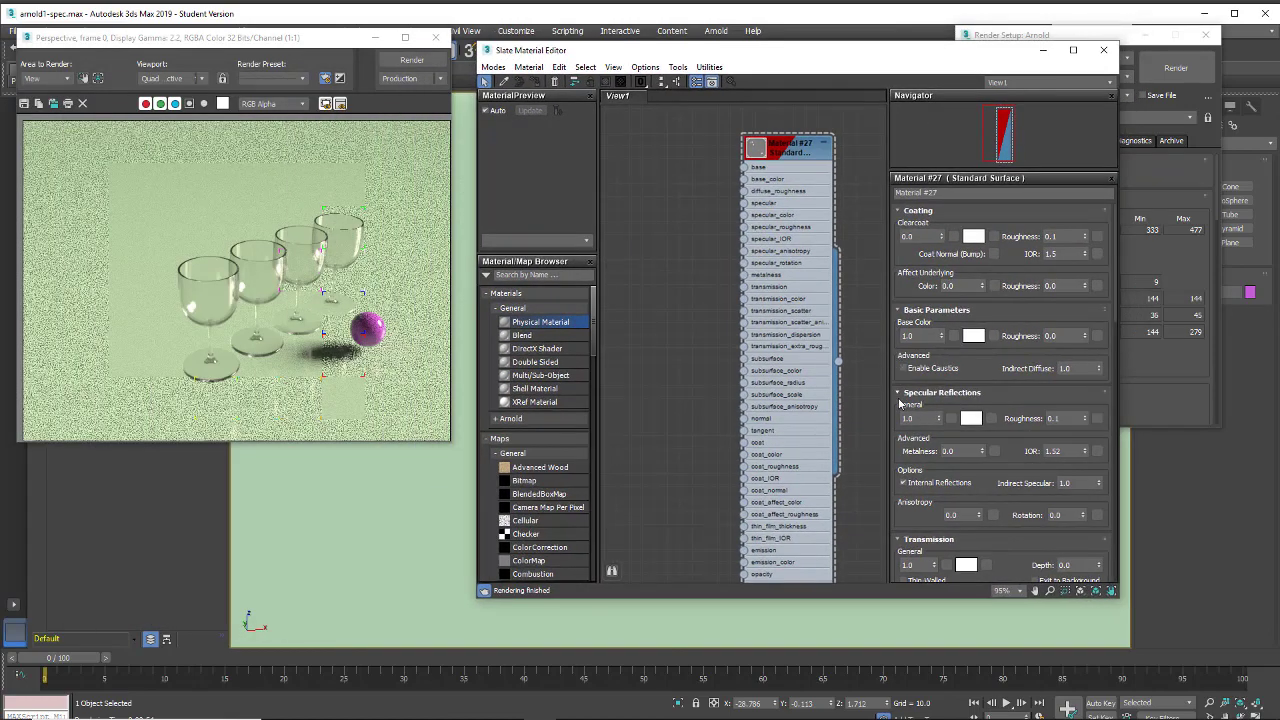
Set the glass material's Transmission to 0 and Metalness to 1, render the scene, and close the material editor
scroll(921, 395, down, 5)
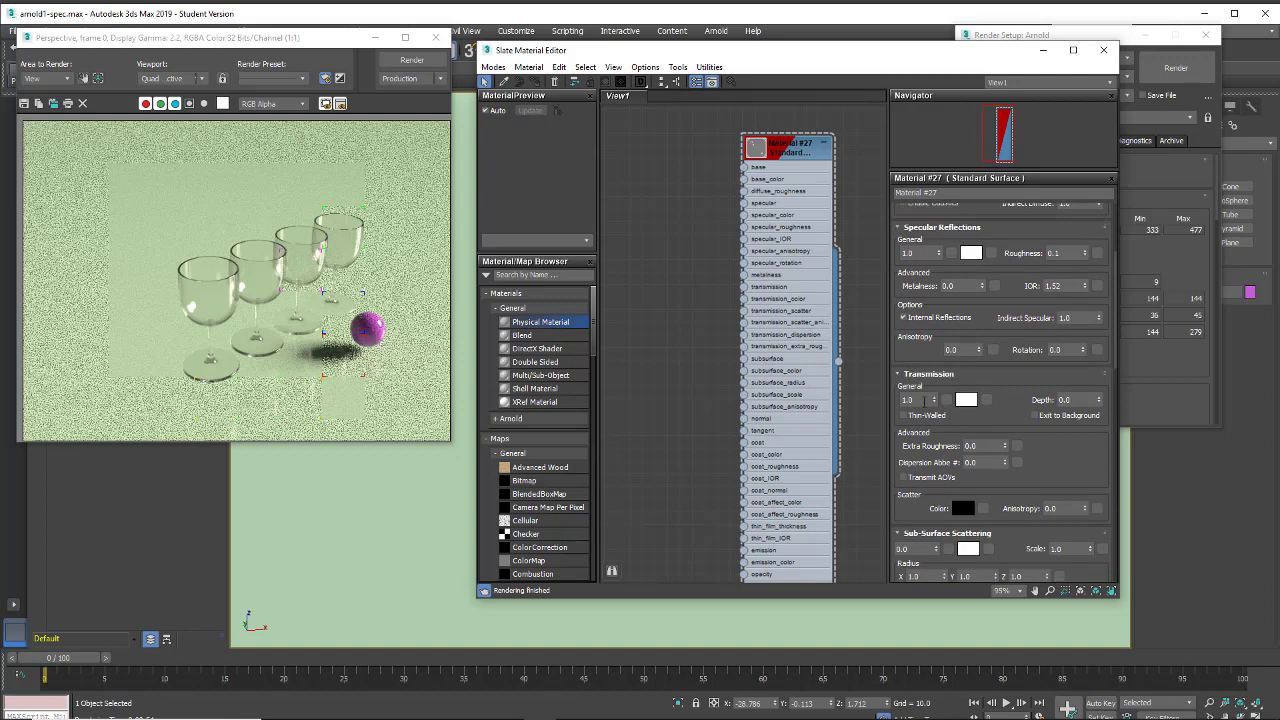
double_click(924, 399)
text(0)
key(Return)
click(958, 287)
text(1)
key(Return)
click(412, 60)
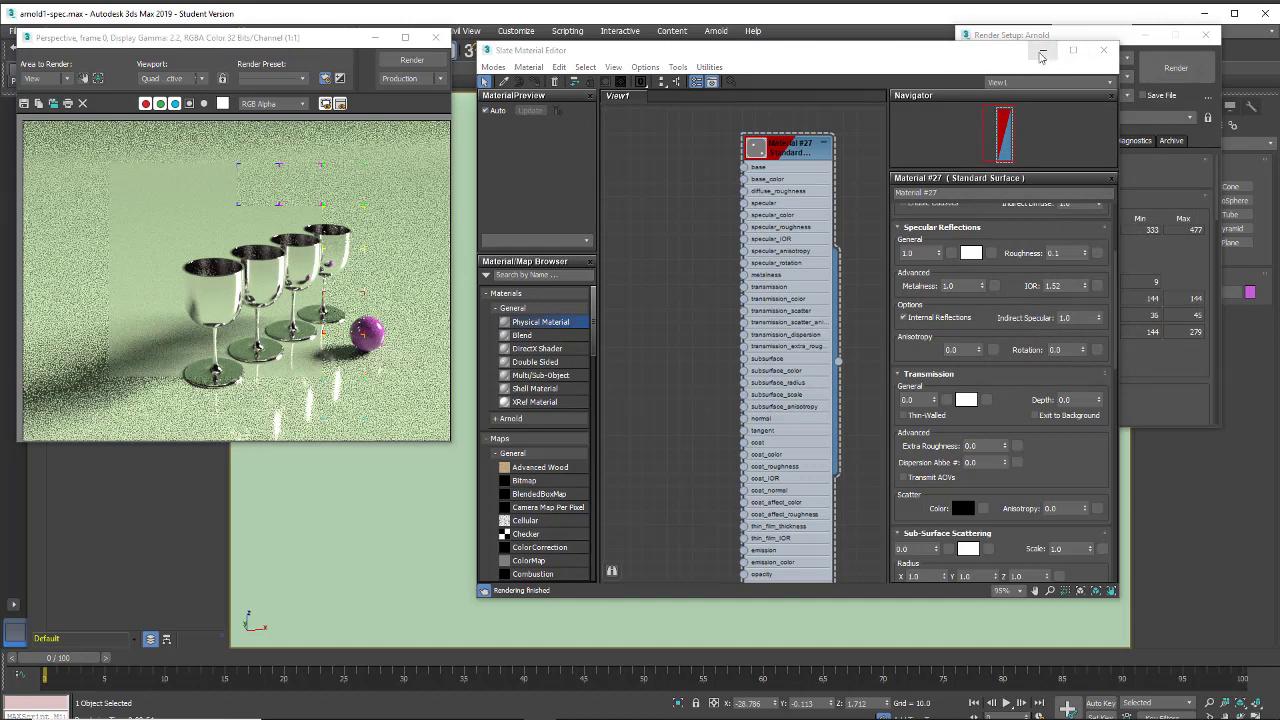
click(1103, 50)
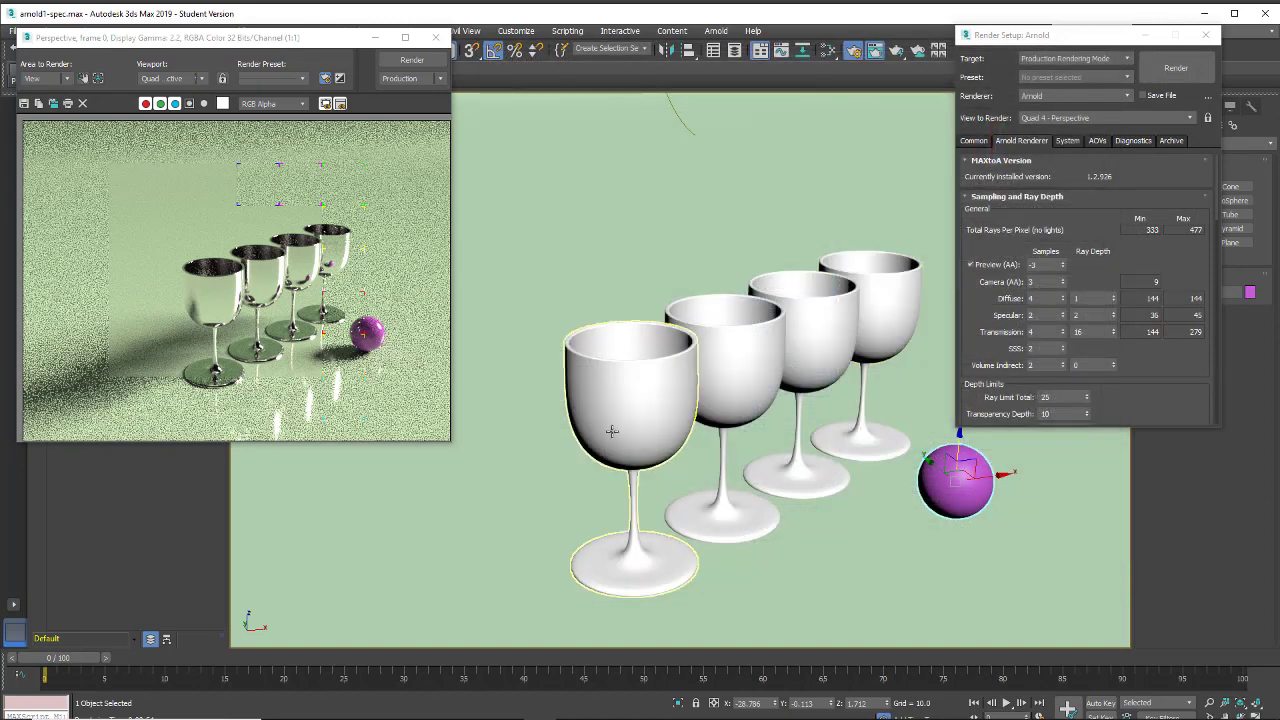
Render the scene from a low viewpoint looking along the row of goblets
alt+middle_drag(727, 491, 648, 475)
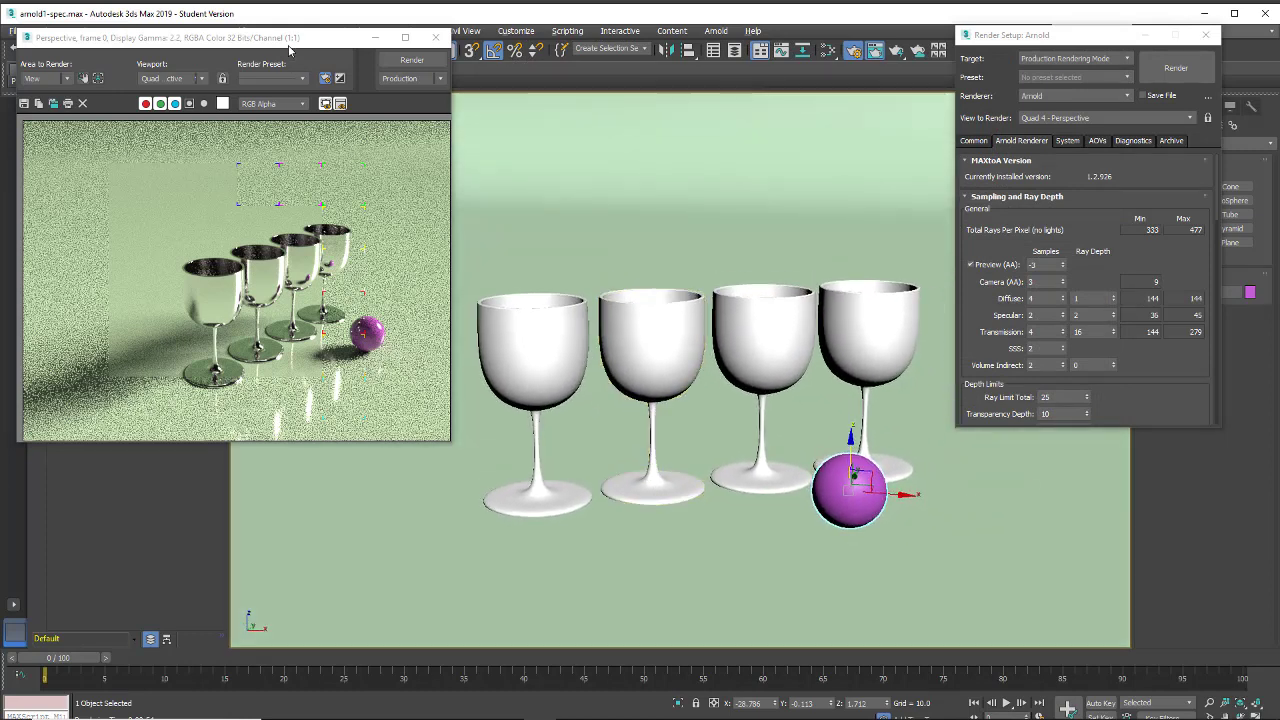
alt+middle_drag(613, 436, 688, 418)
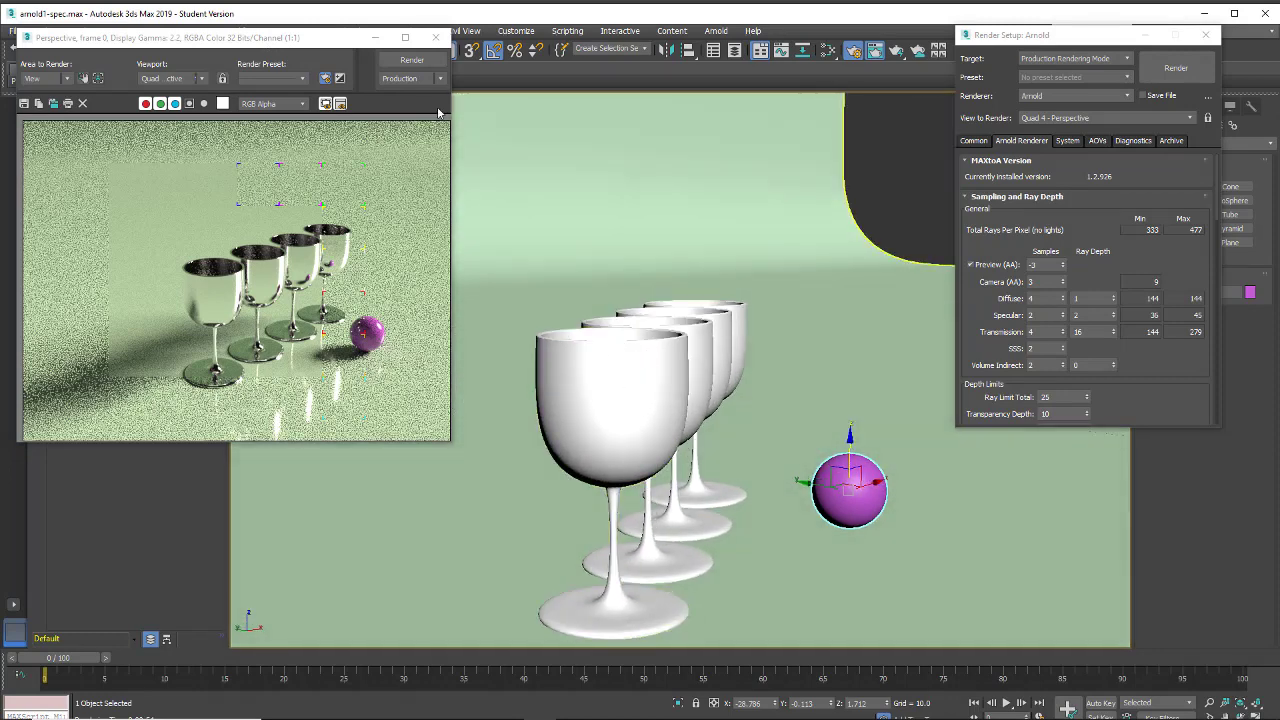
click(408, 61)
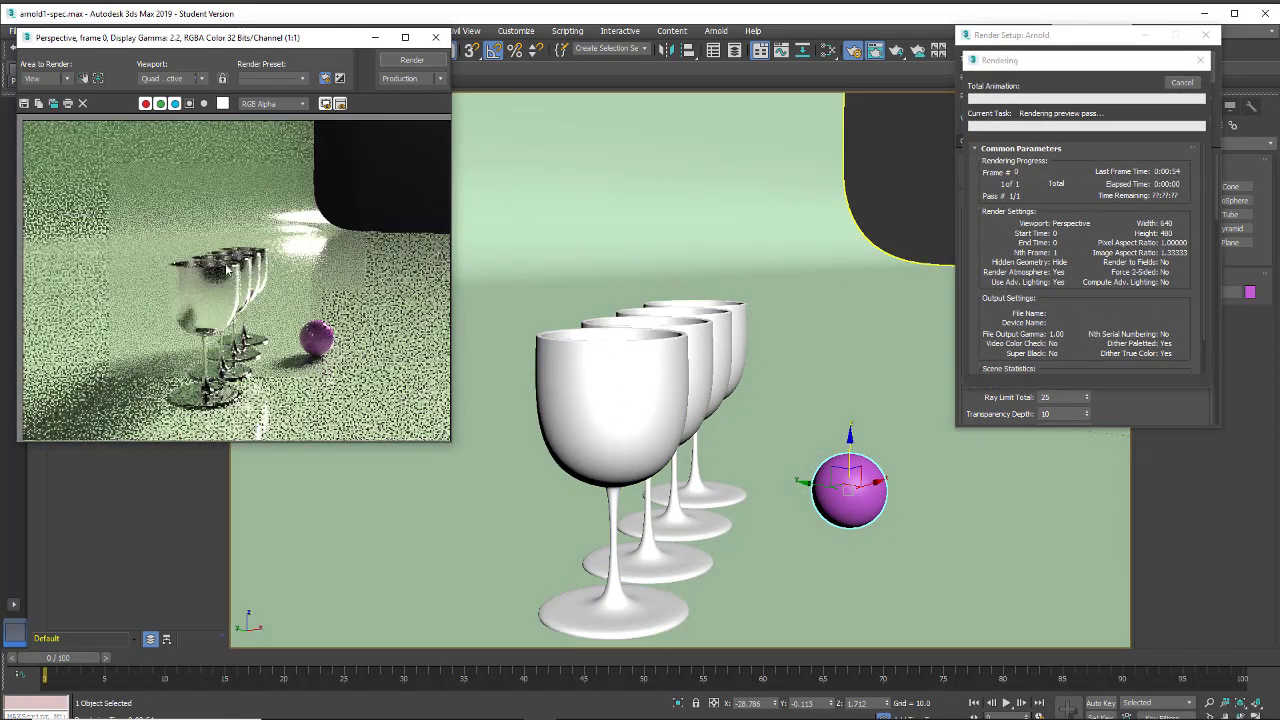
Frame the goblets and sphere in a closer view across the row and render it
alt+middle_drag(775, 448, 668, 463)
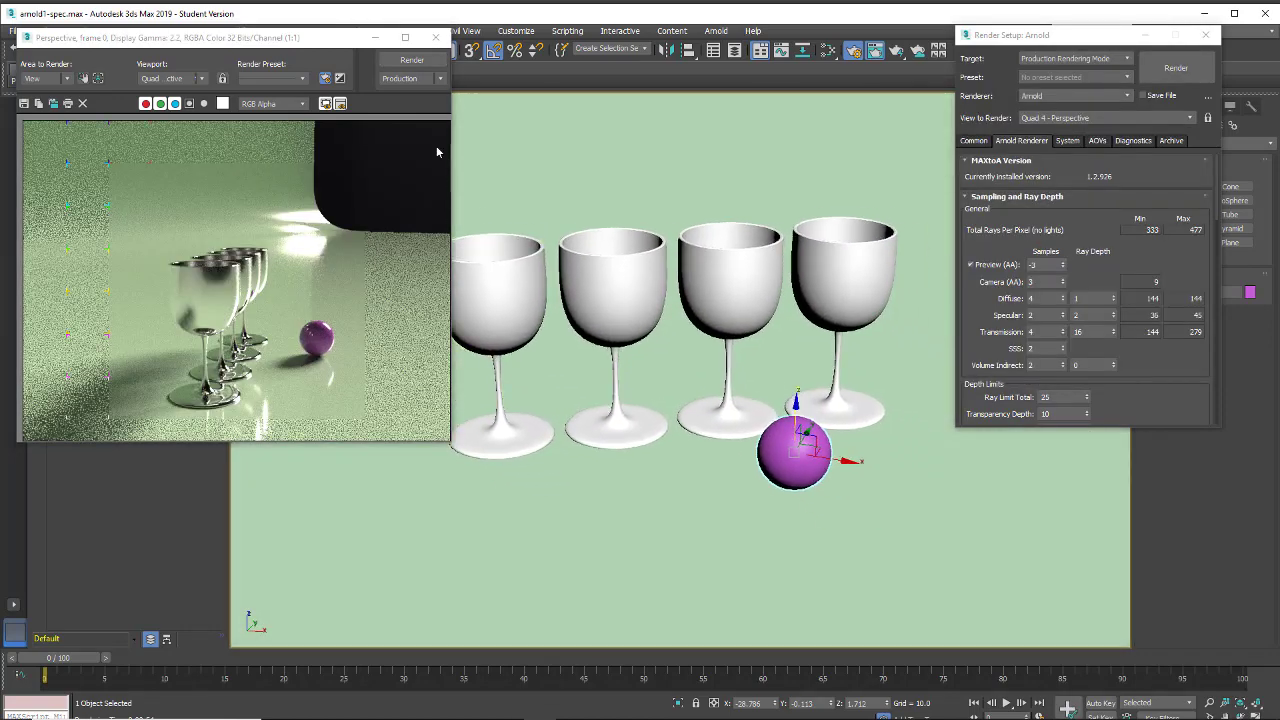
click(400, 64)
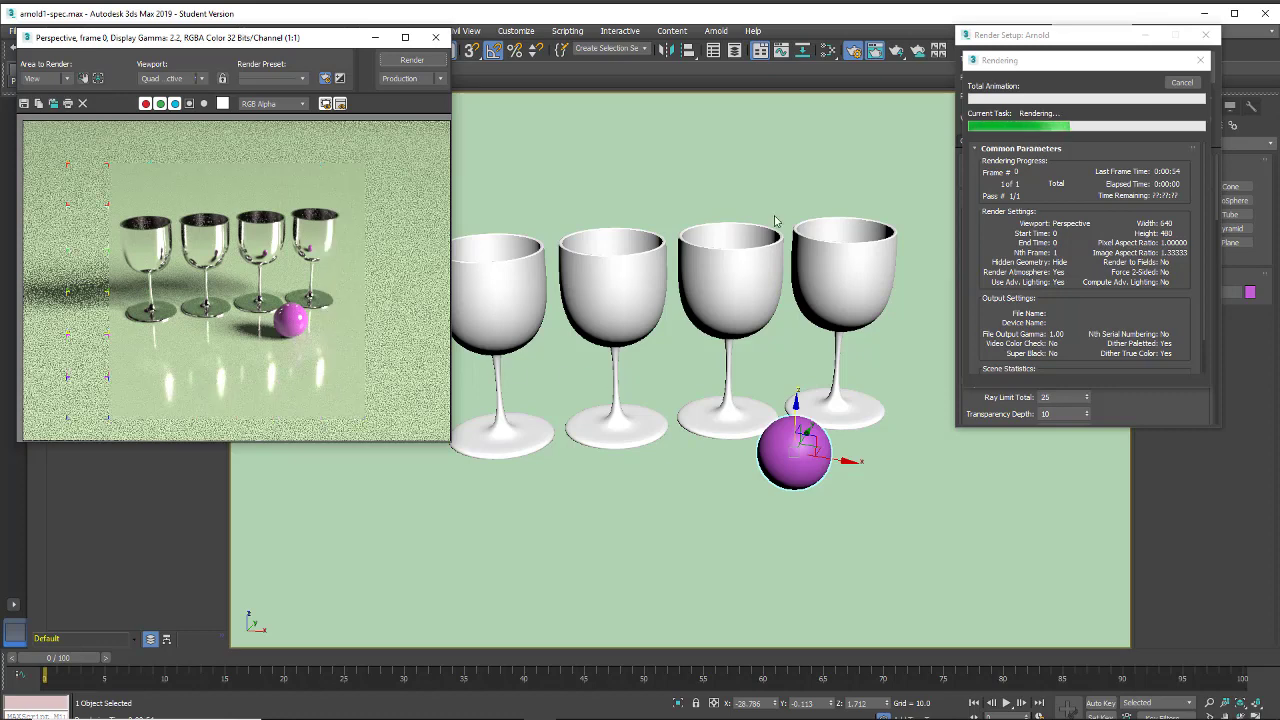
click(1174, 83)
scroll(615, 452, up, 3)
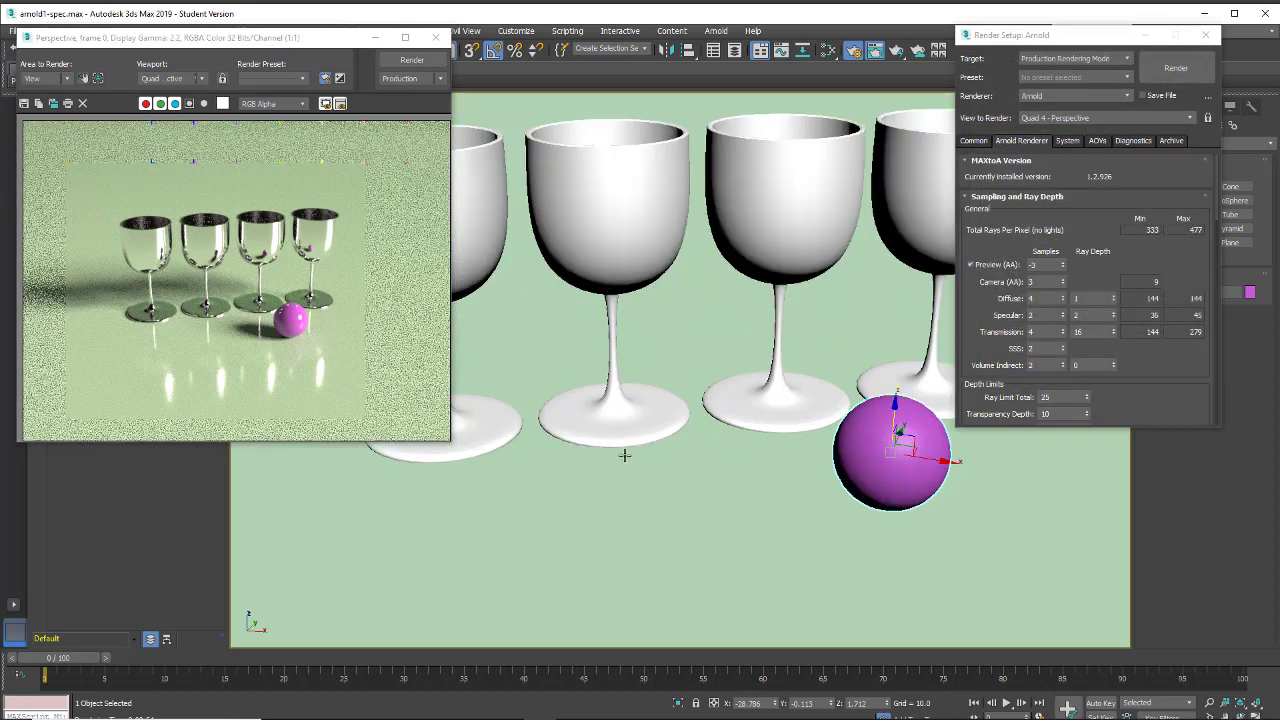
scroll(622, 452, down, 1)
scroll(640, 454, up, 1)
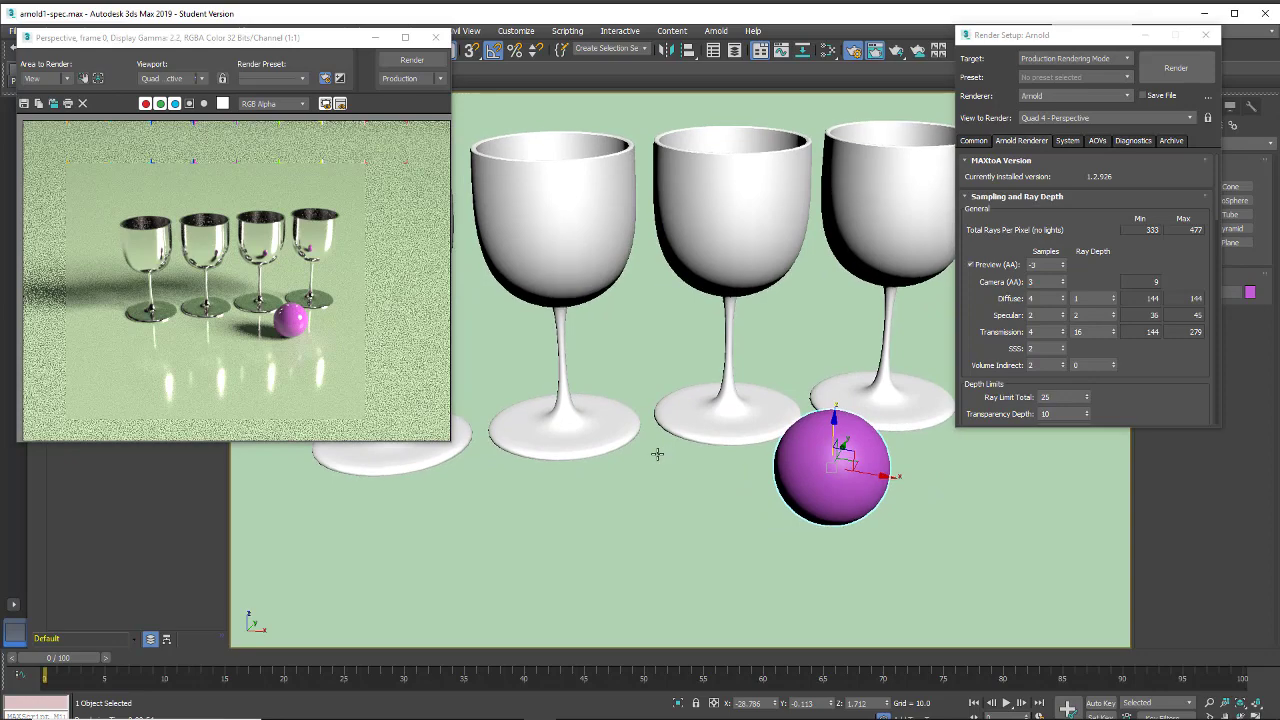
click(400, 62)
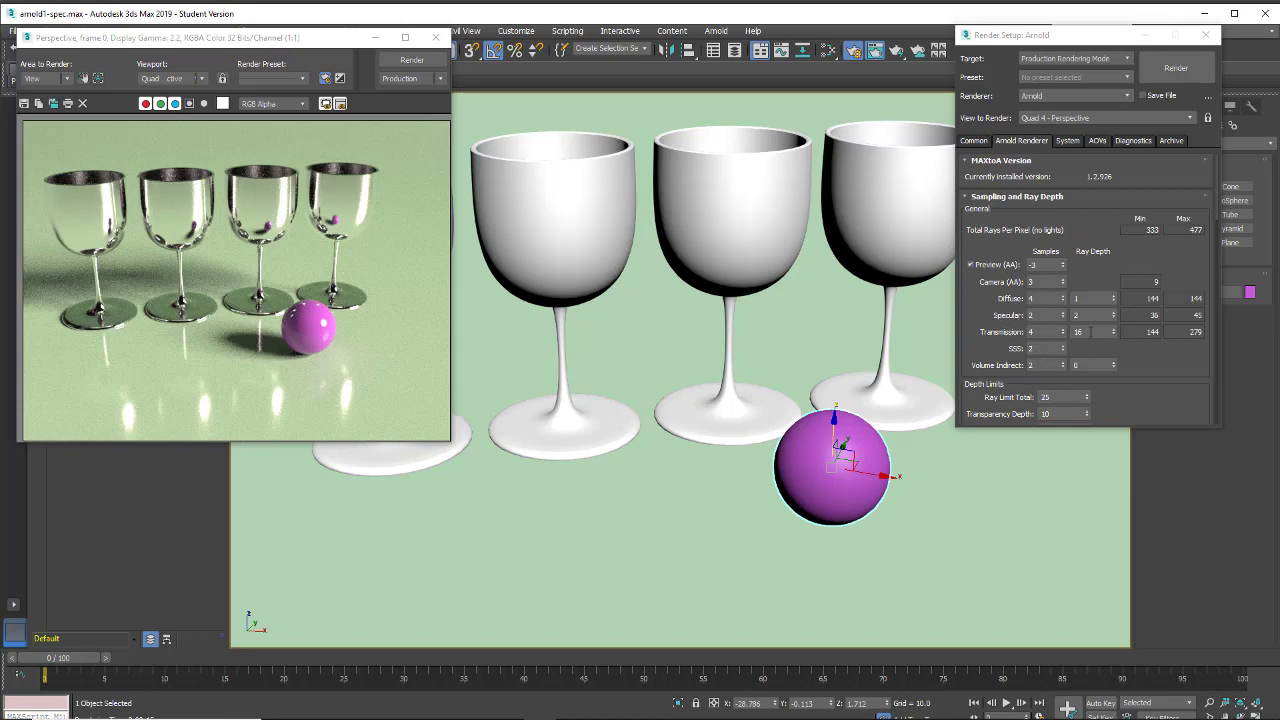
Reset the Transmission ray depth to its default, then start a test render and cancel it
double_click(1088, 331)
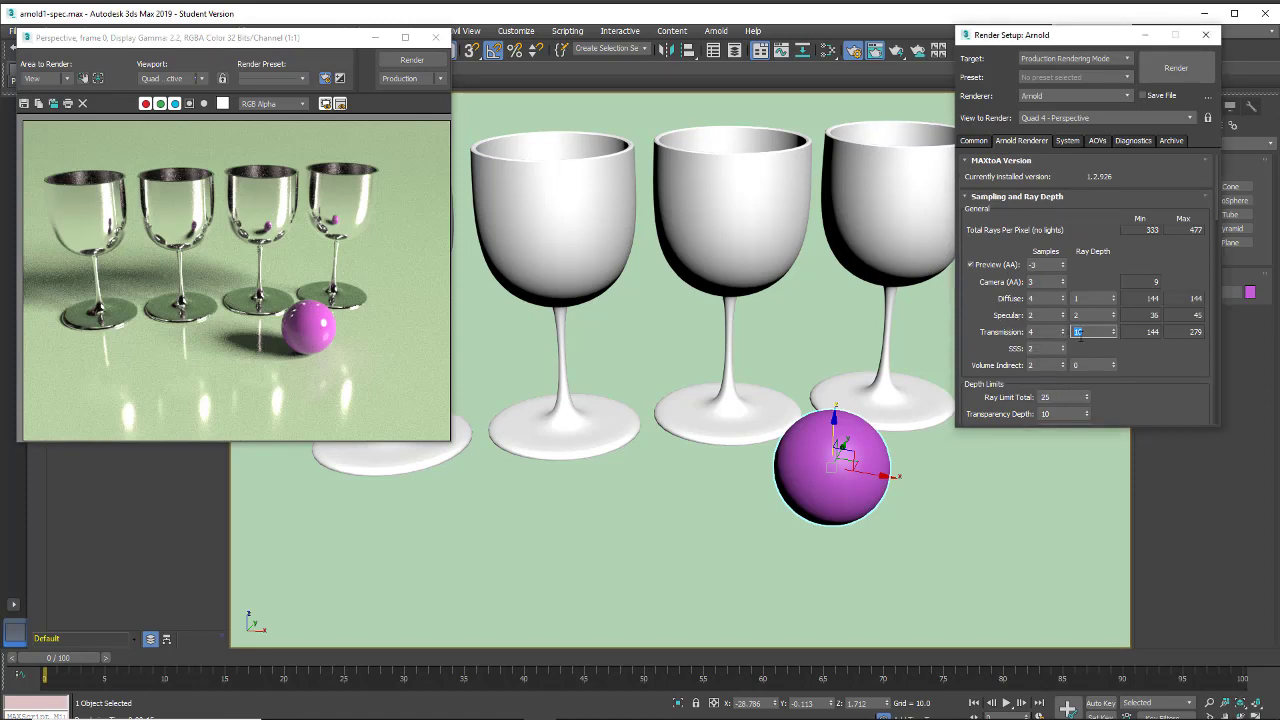
right_click(1084, 335)
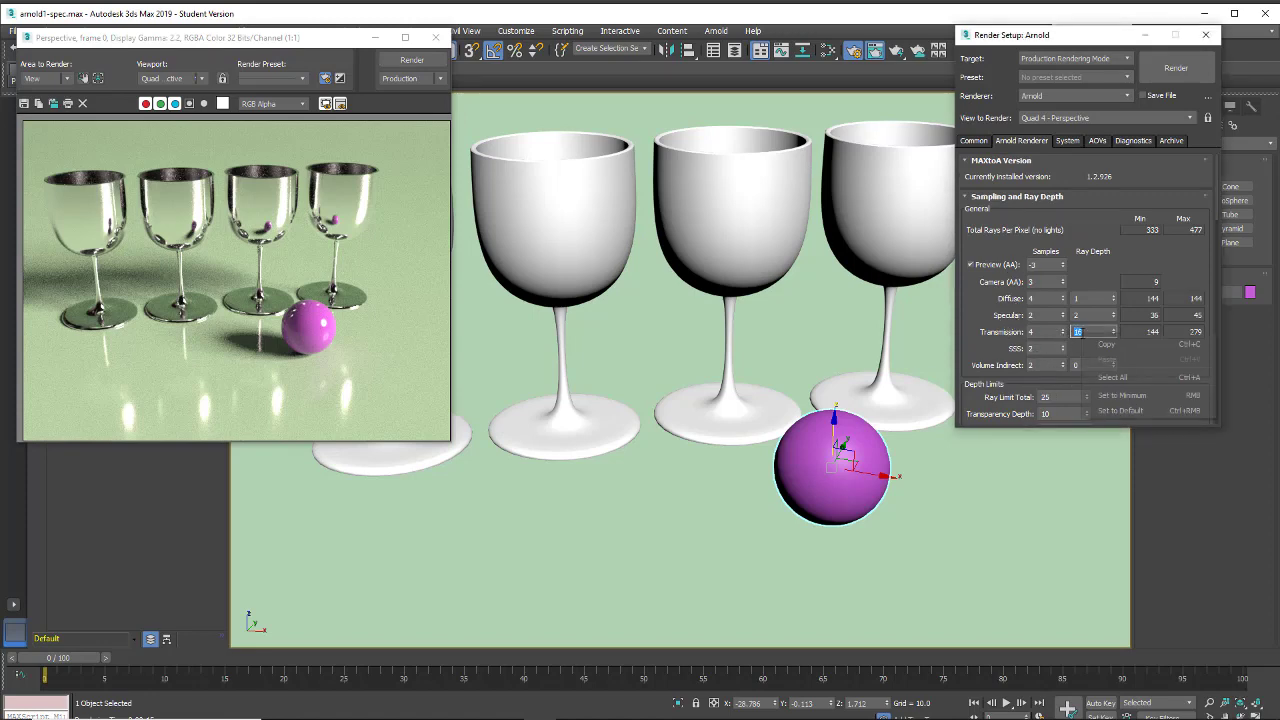
click(1120, 410)
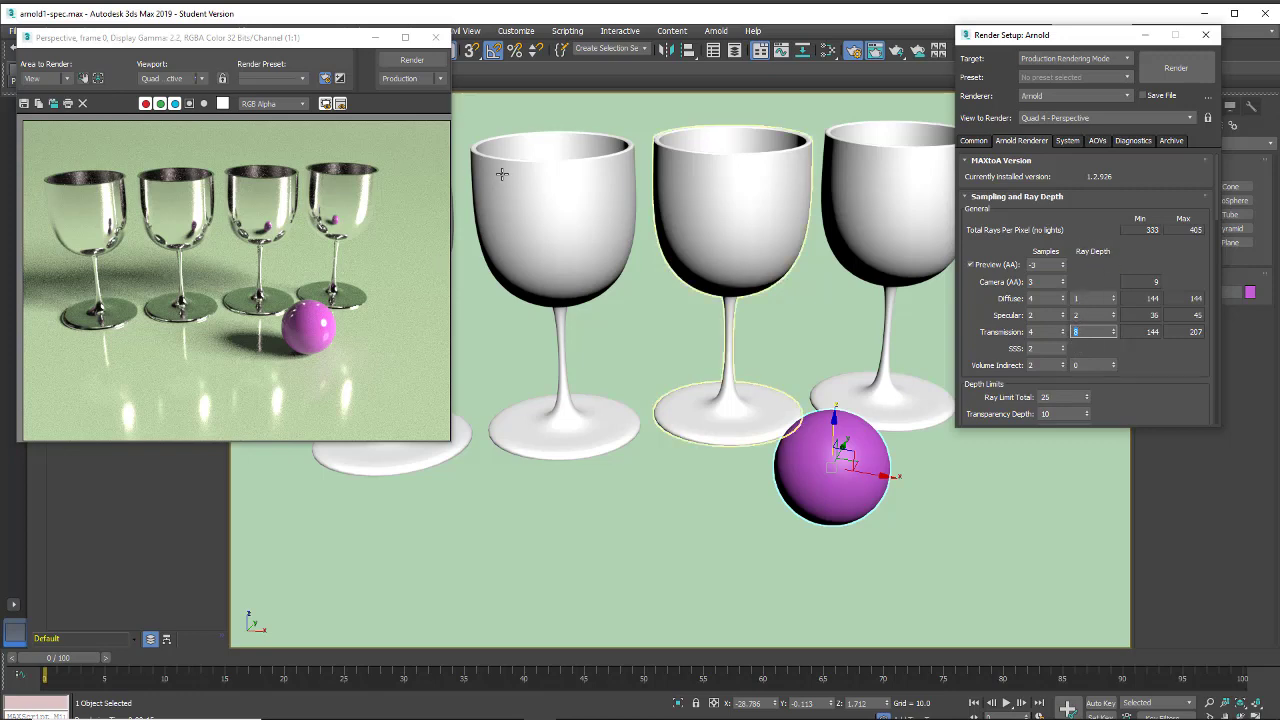
click(411, 61)
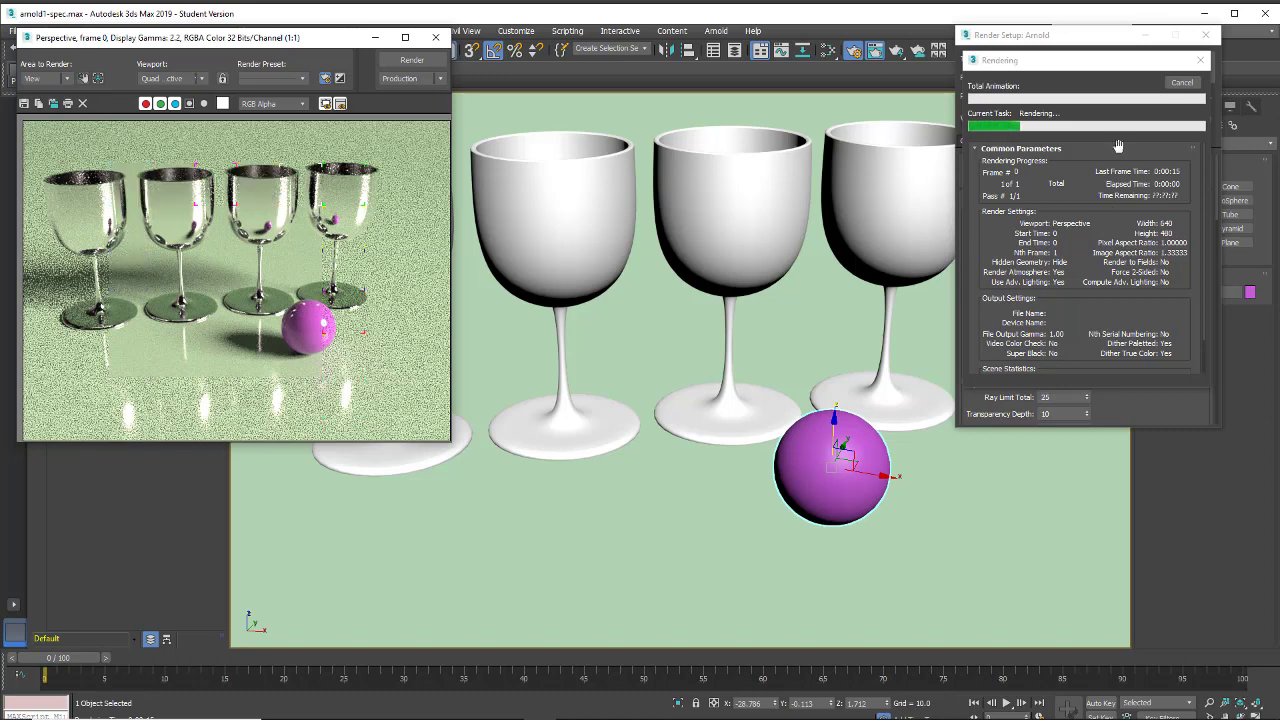
click(1184, 86)
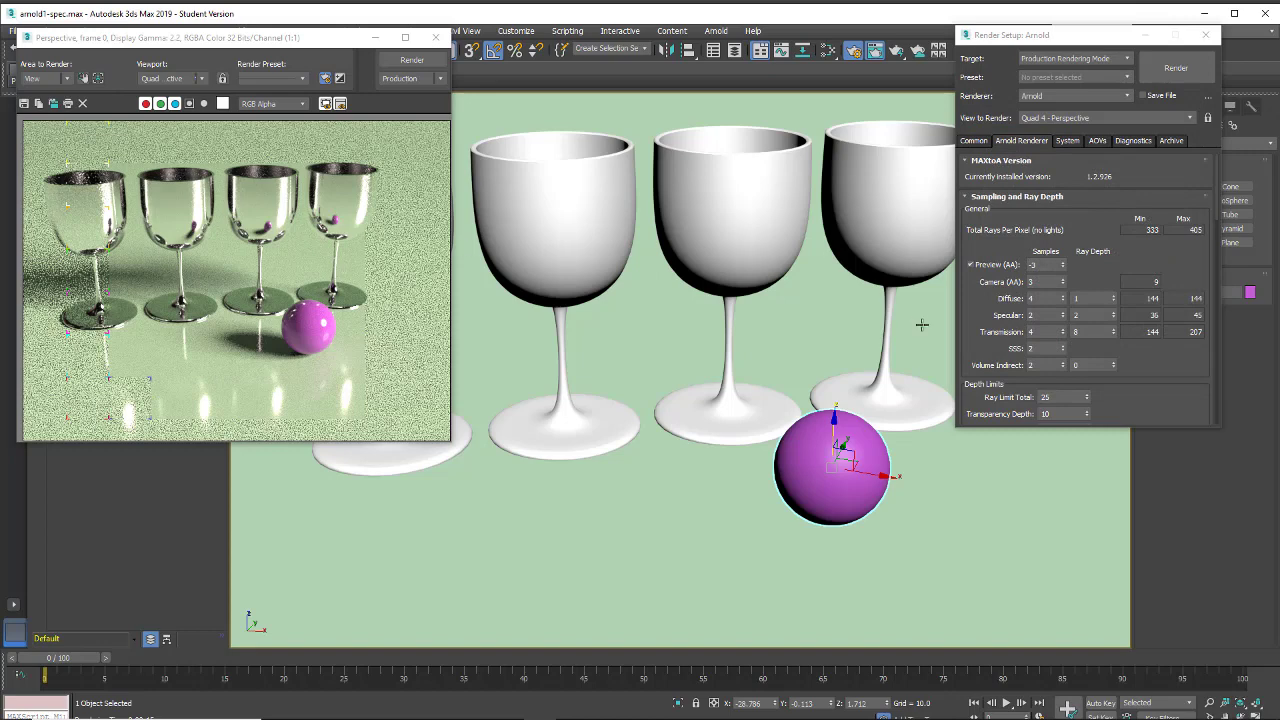
Reset the Transmission samples to default and set the Transmission ray depth to 4
right_click(1038, 332)
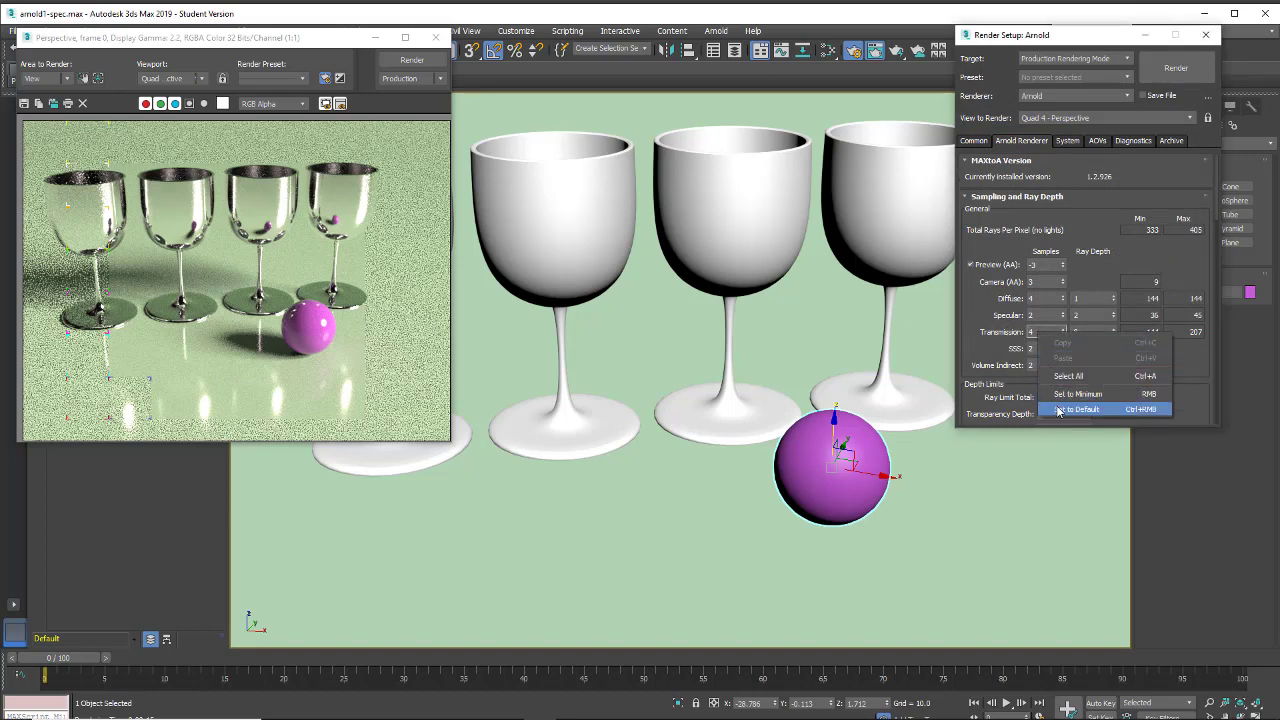
click(1059, 409)
click(1079, 332)
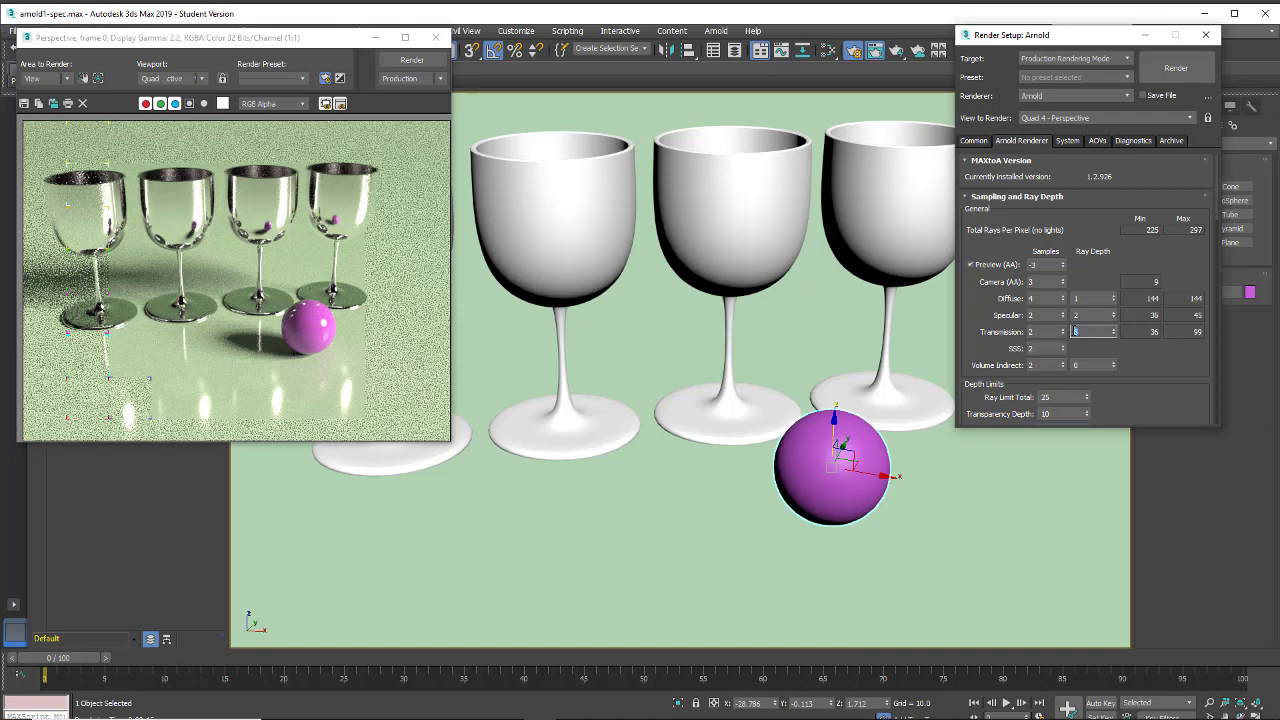
text(4)
Set both the Specular ray depth and the Specular samples to 0
double_click(1082, 315)
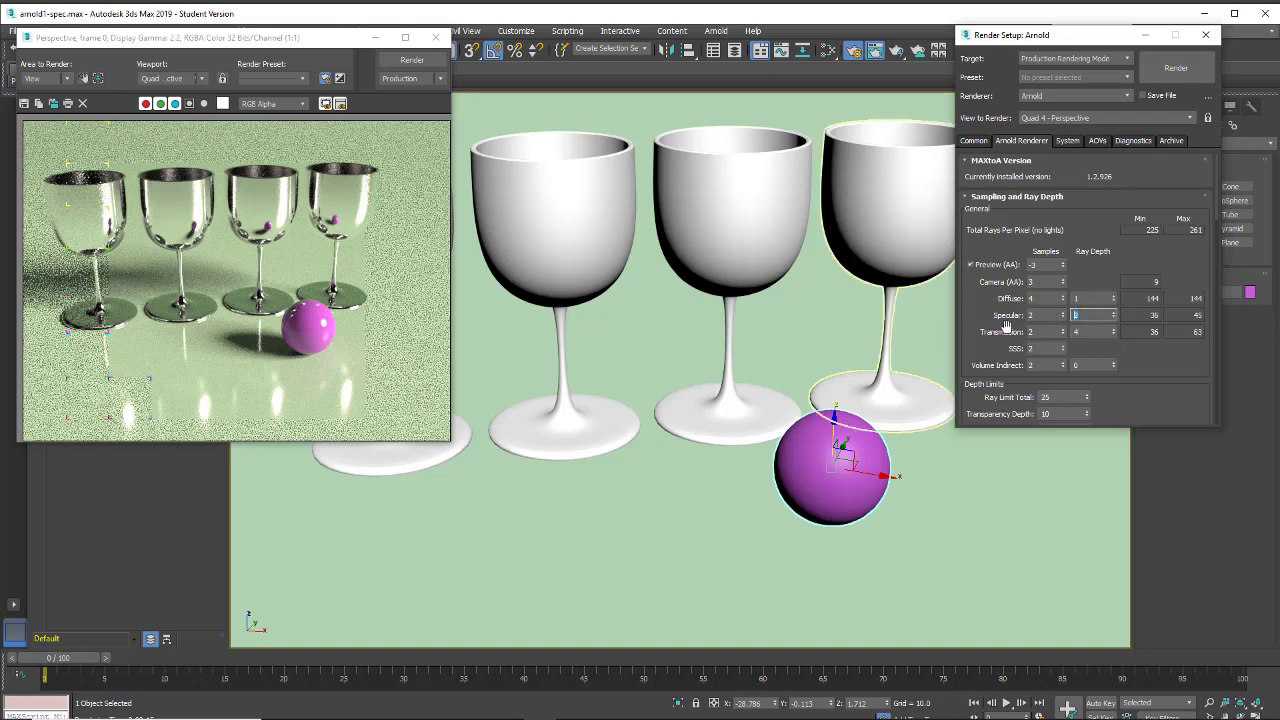
text(0)
double_click(1040, 316)
text(0)
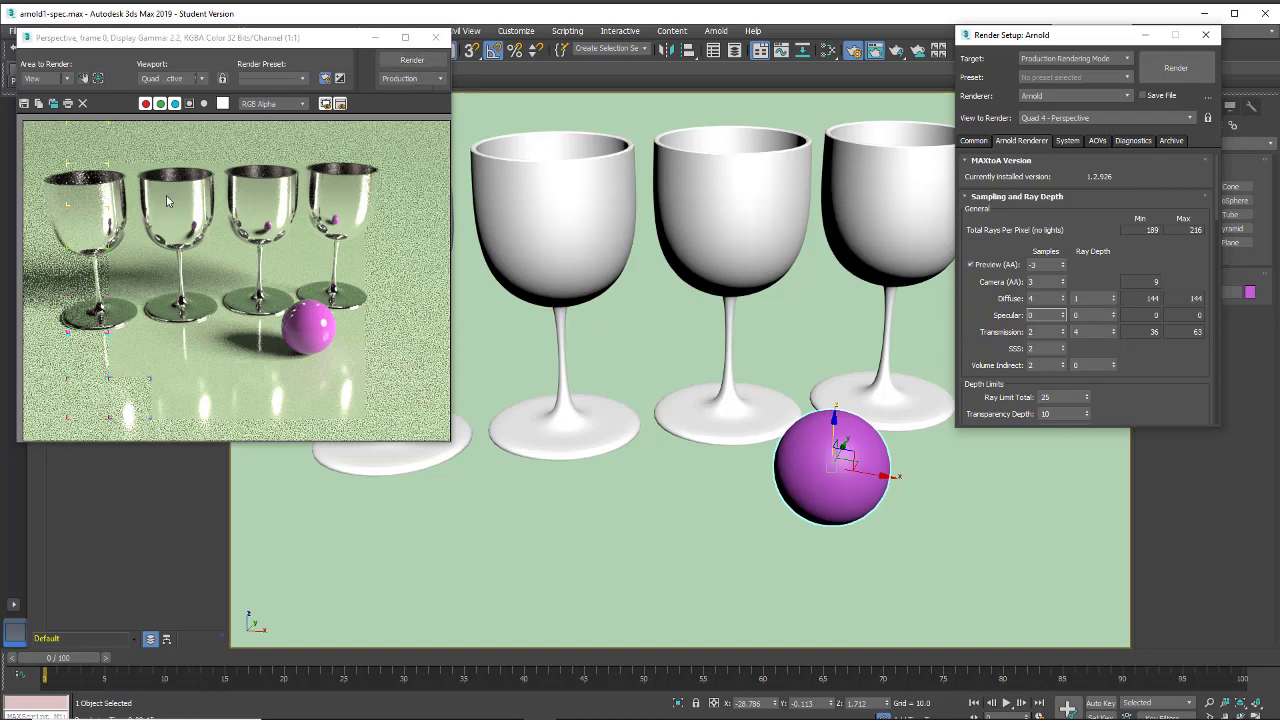
Clone the rendered frame beside the original, render with the new settings, and inspect the goblets and sphere up close
click(54, 106)
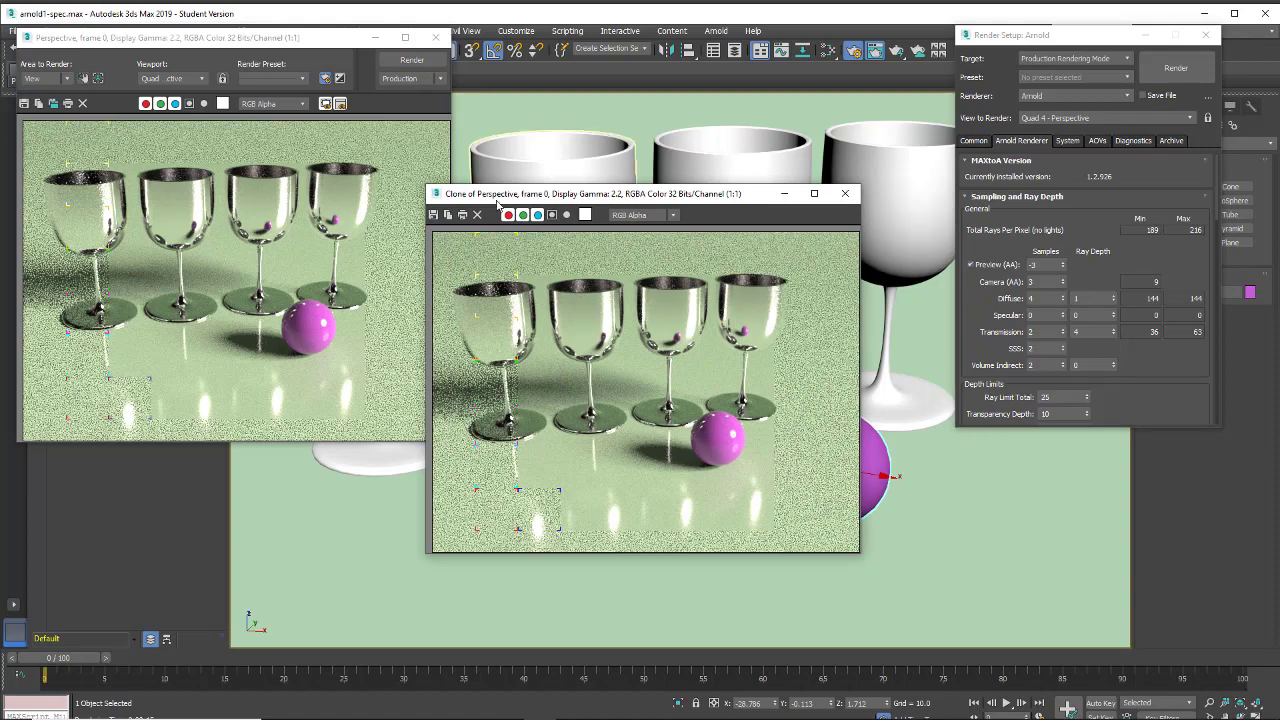
mouse_move(492, 205)
mouse_down()
mouse_move(482, 223)
mouse_move(520, 59)
mouse_up()
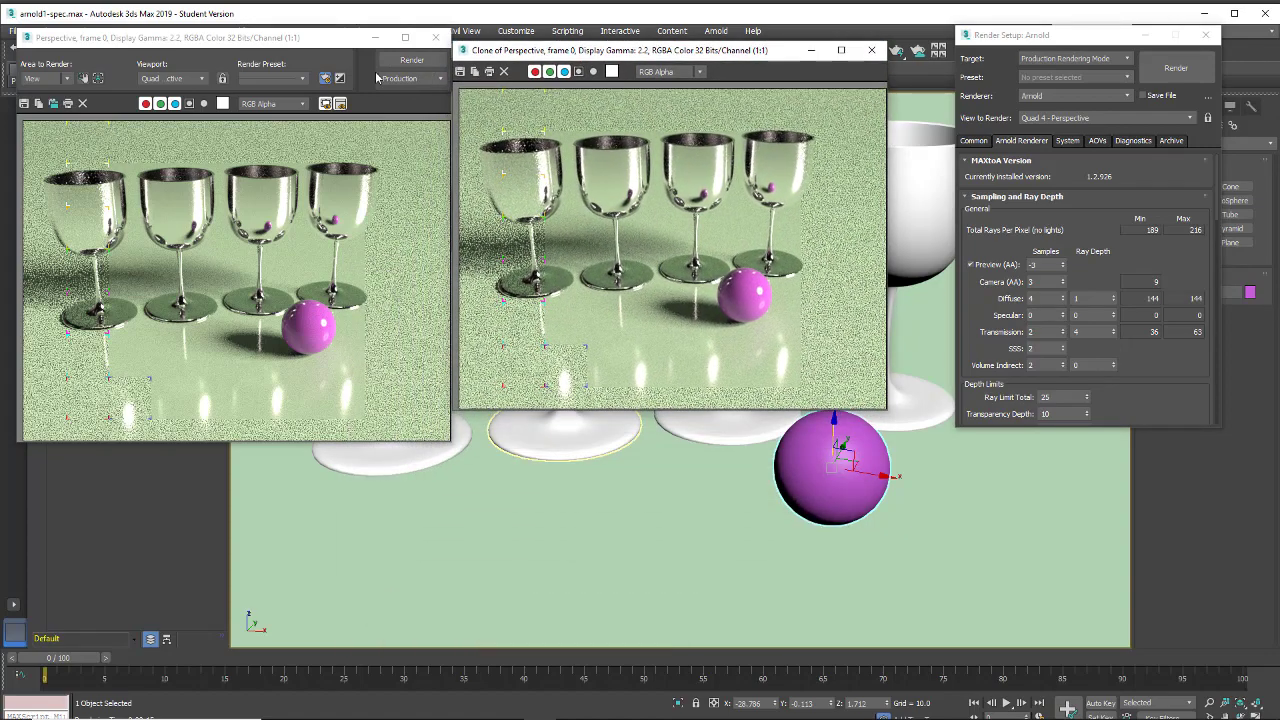
click(390, 62)
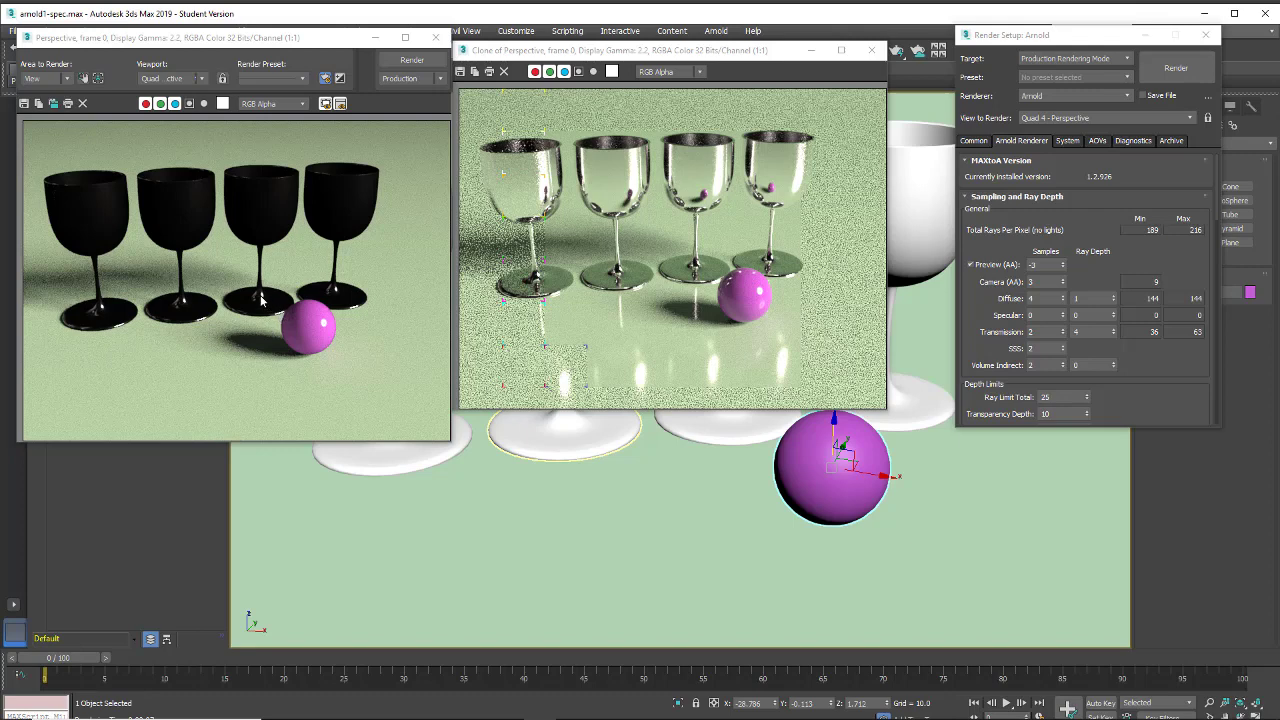
scroll(264, 303, up, 1)
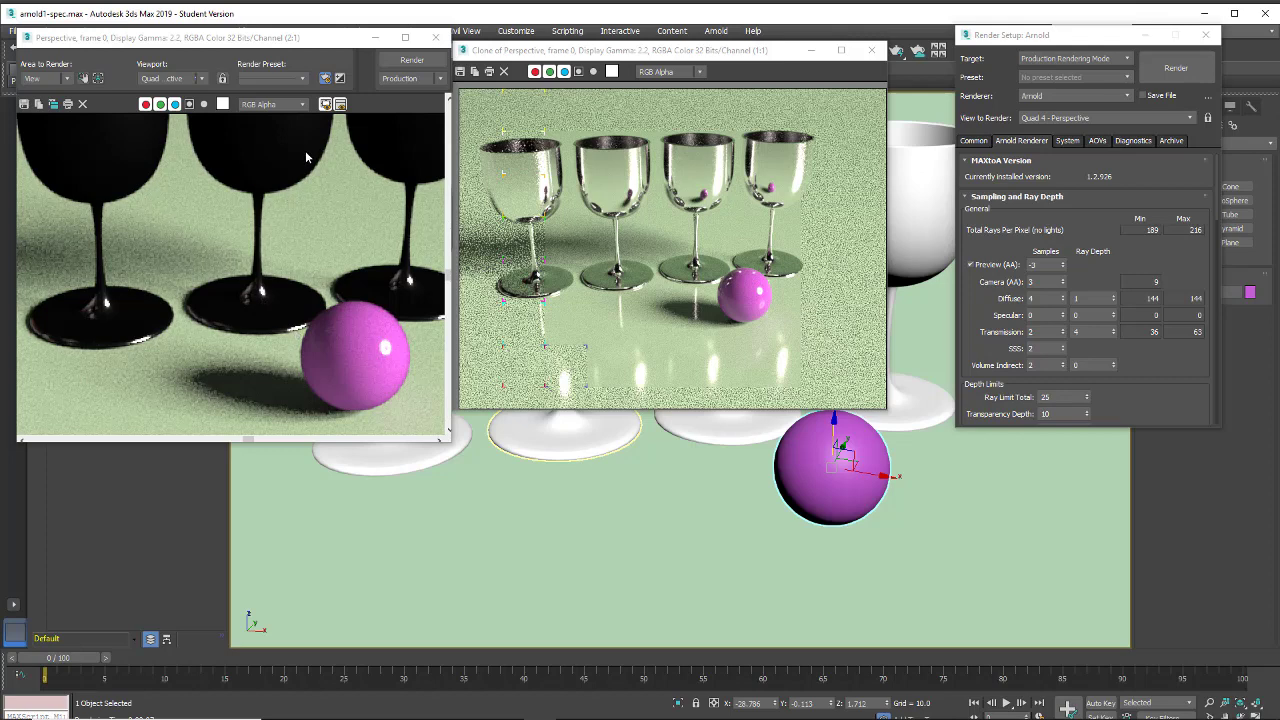
Set the Specular samples to 2, leaving its ray depth at 0, and render the goblets
middle_drag(302, 198, 296, 222)
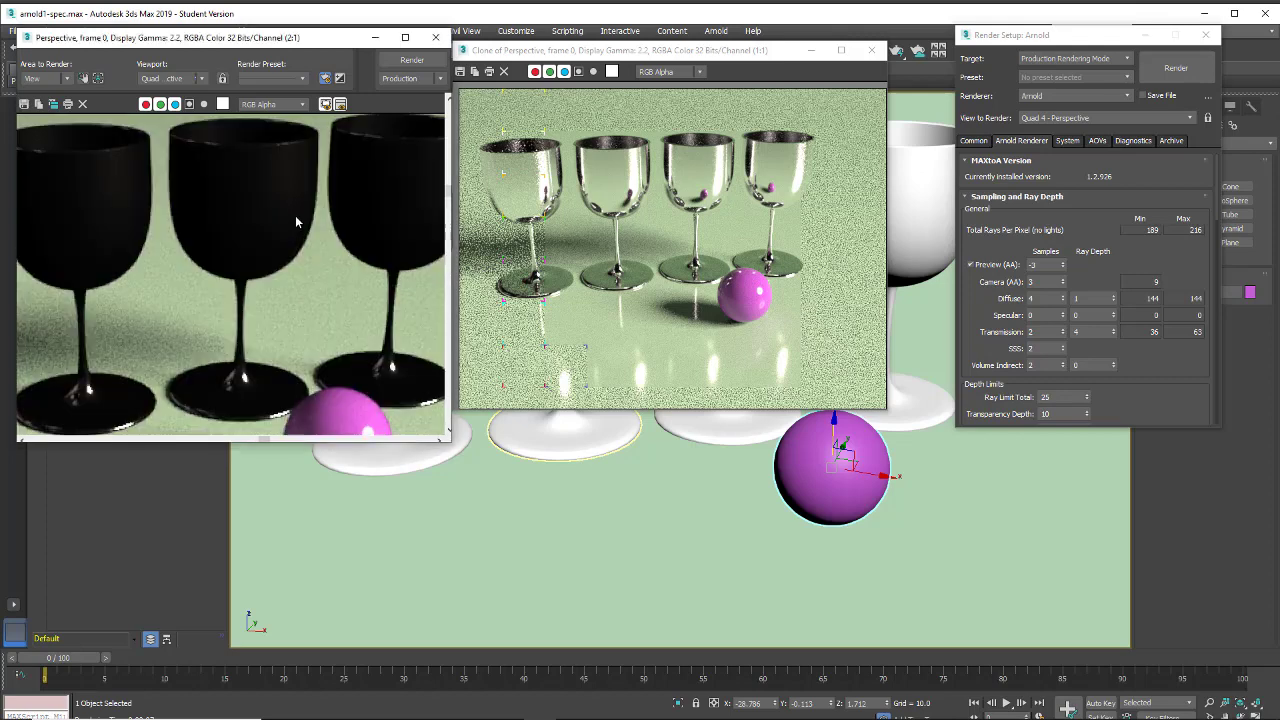
click(905, 403)
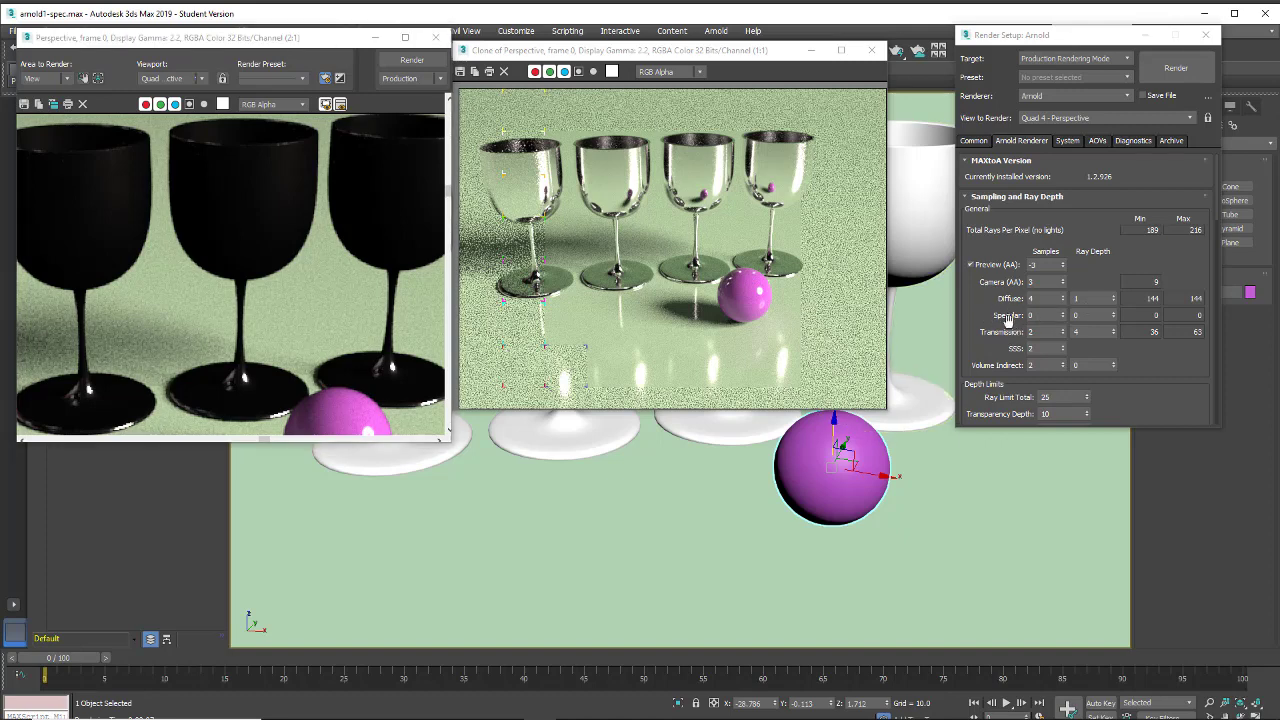
click(1038, 315)
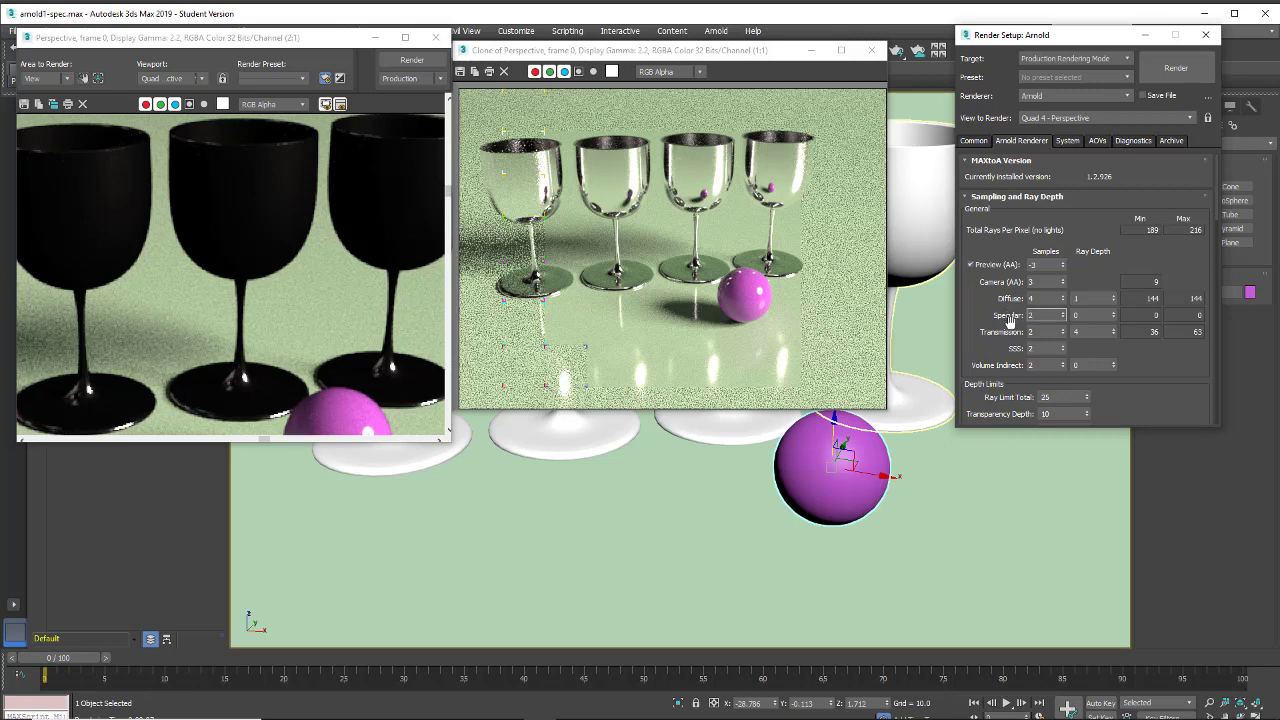
click(397, 63)
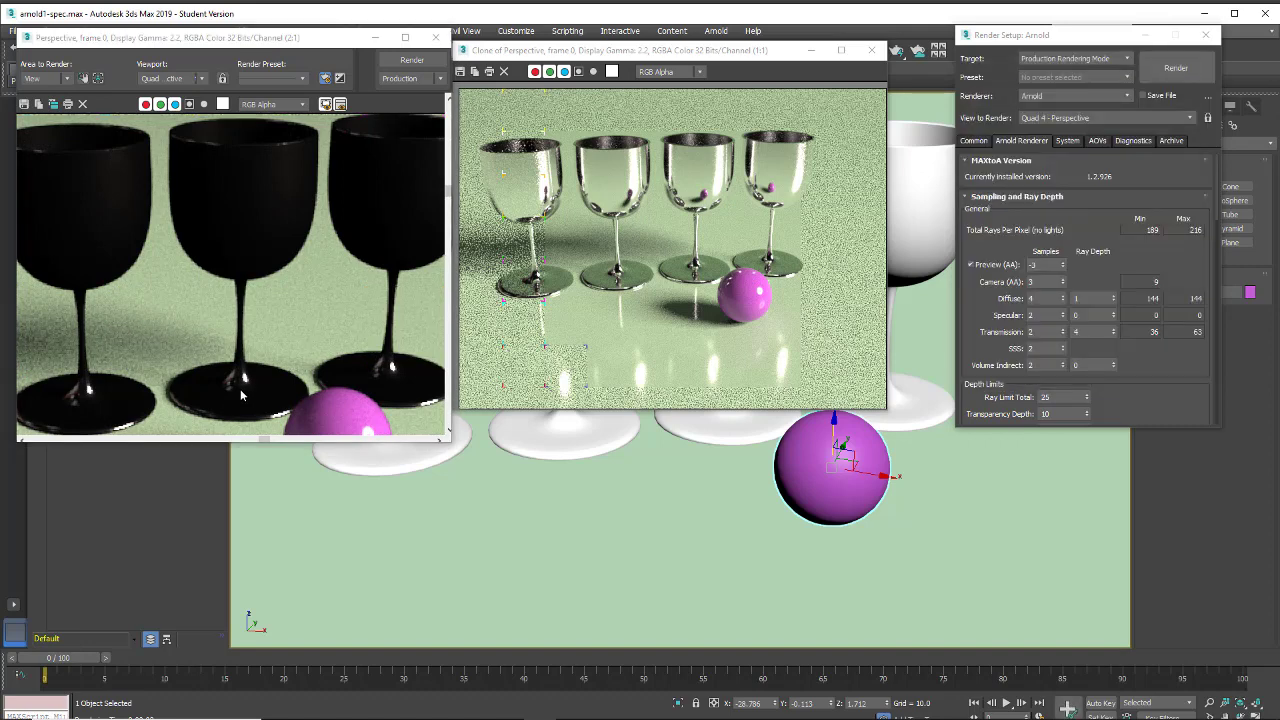
Clone the rendered frame and place it below the first clone, then render with the Specular ray depth set to 1
click(53, 104)
mouse_move(530, 195)
mouse_down()
mouse_move(560, 267)
mouse_move(575, 365)
mouse_up()
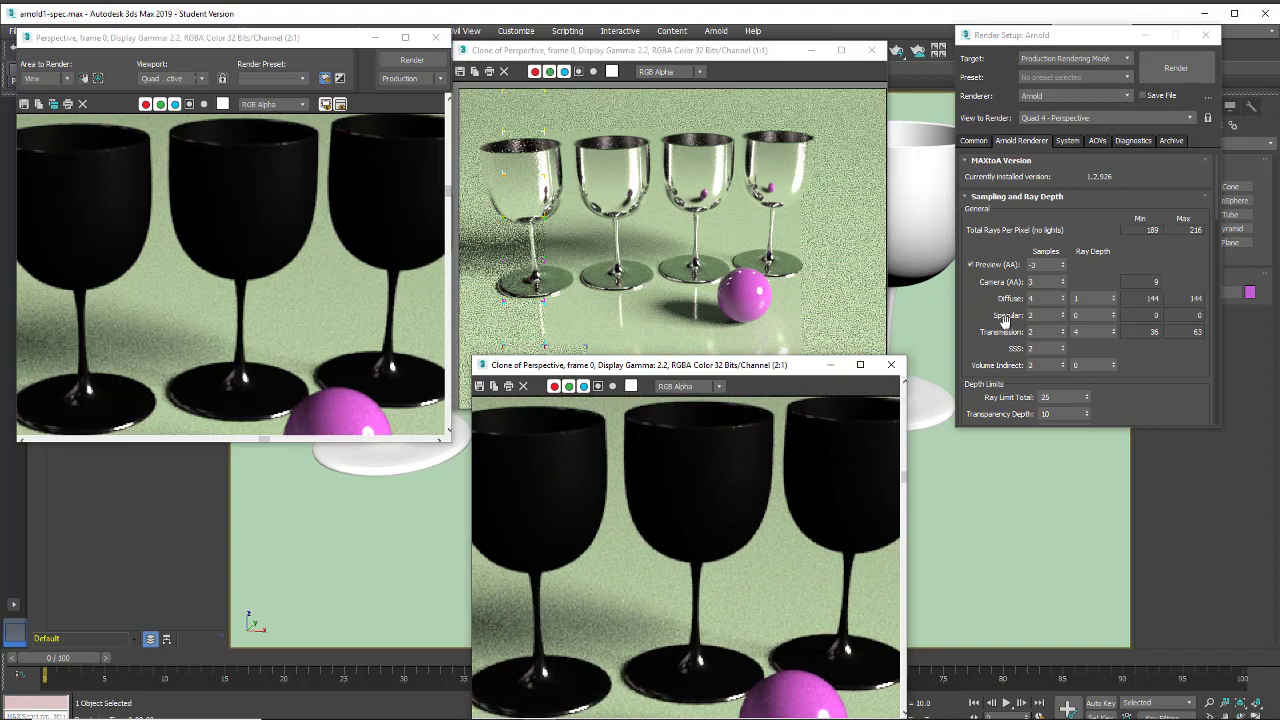
click(1114, 313)
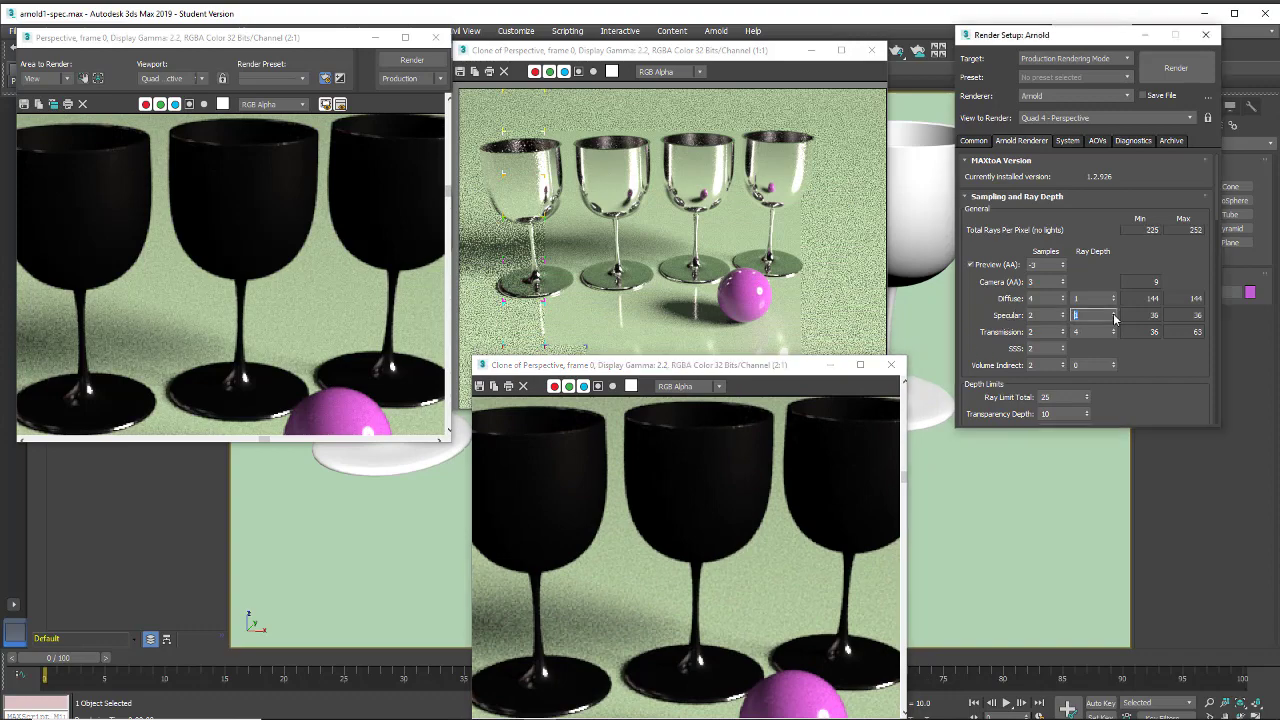
click(412, 60)
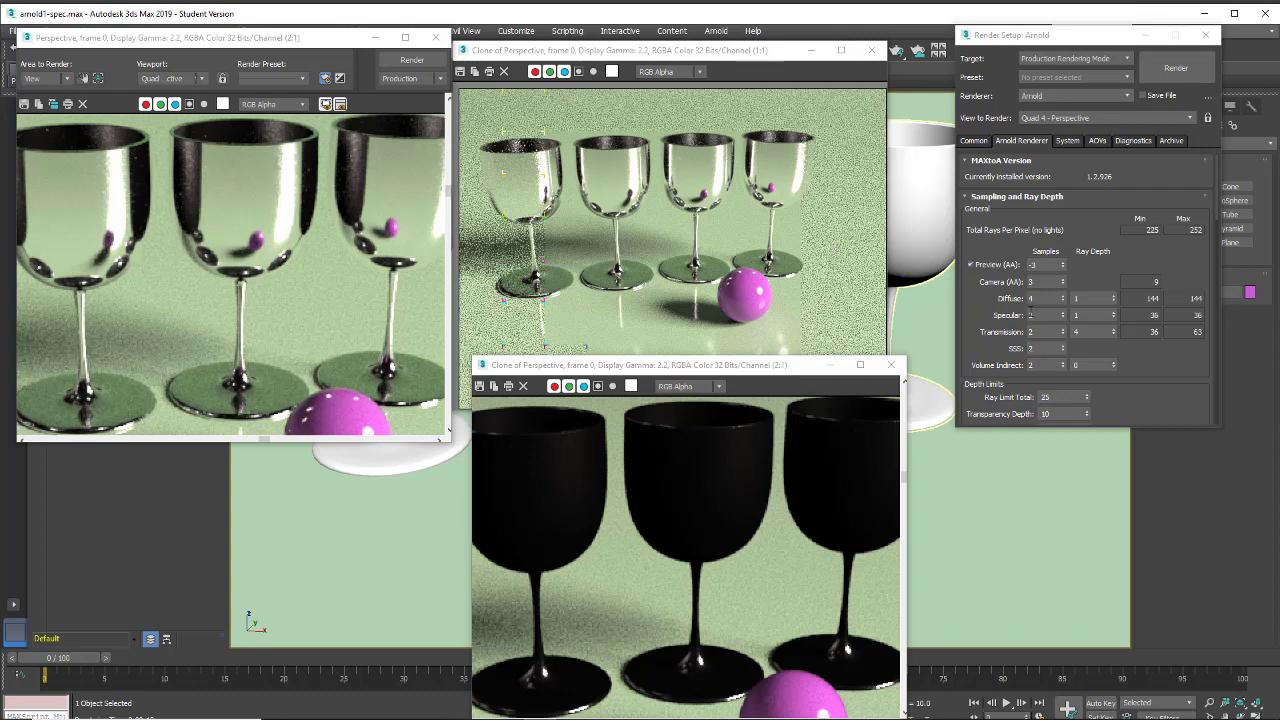
Set the Specular ray depth to 4 and render the goblets
click(1113, 313)
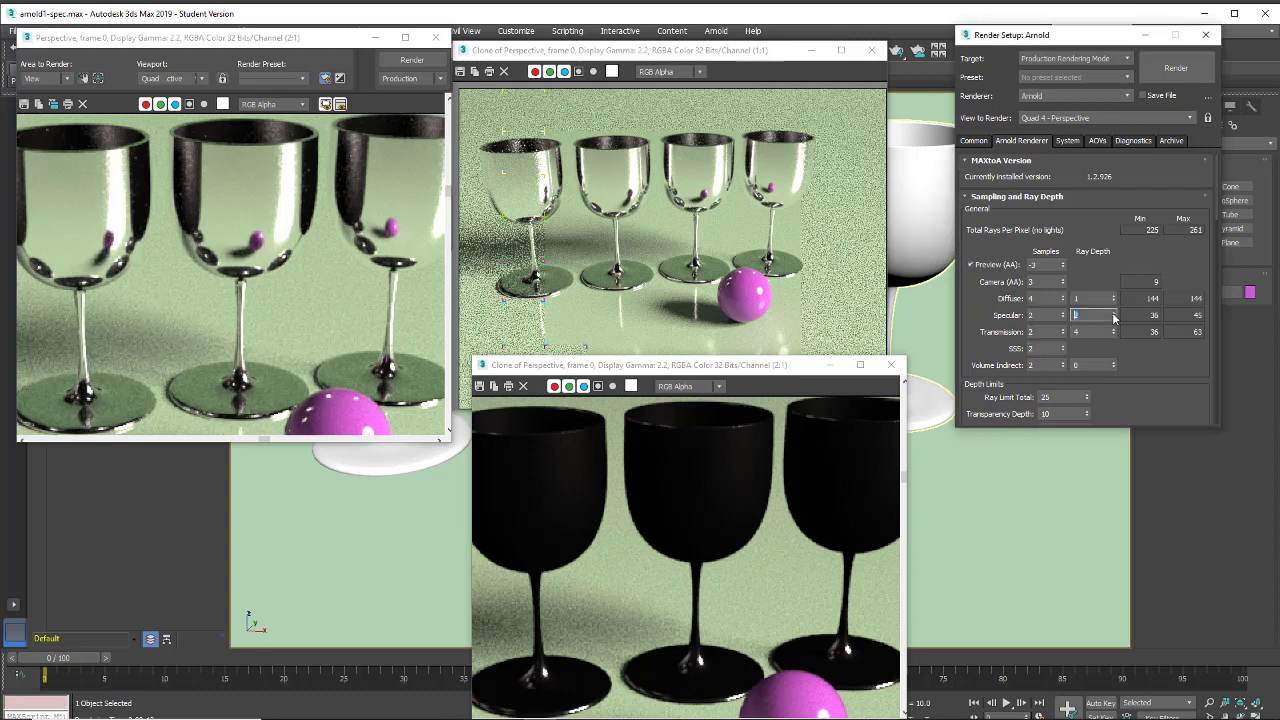
click(1114, 313)
click(410, 62)
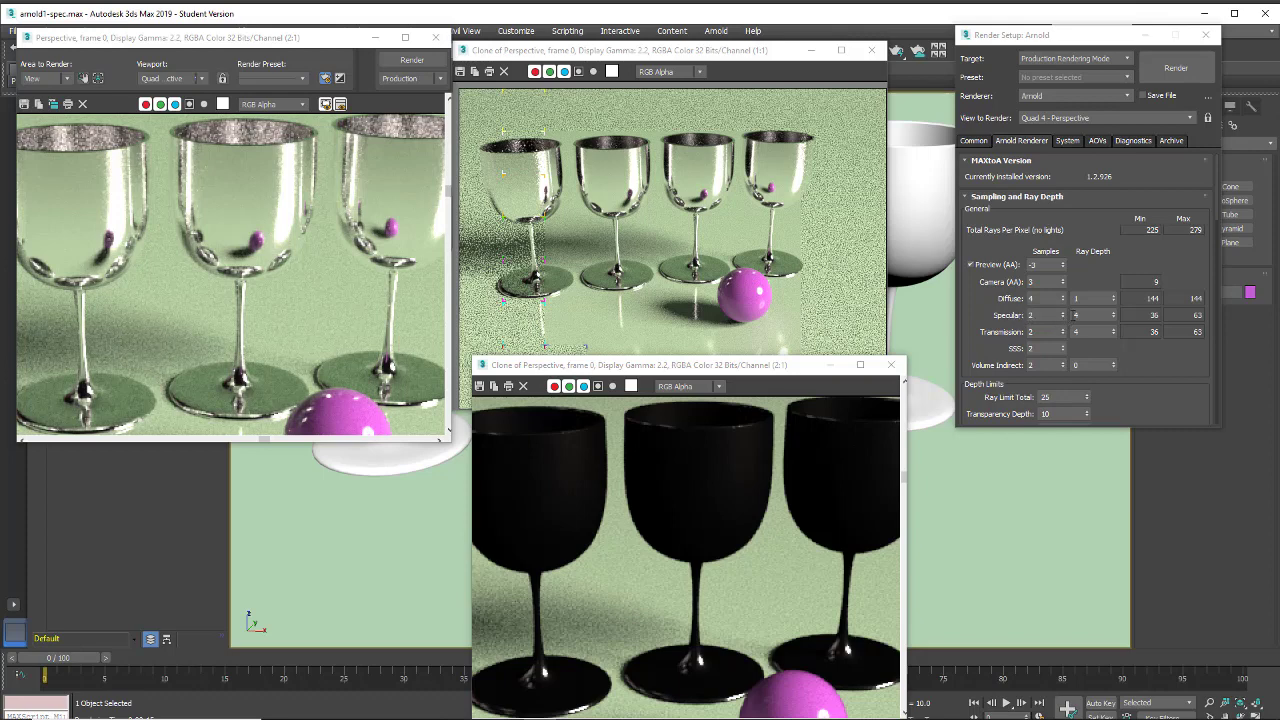
Render with both the Specular ray depth and the Specular samples set to 5, and clone the result into a separate frame
click(1114, 313)
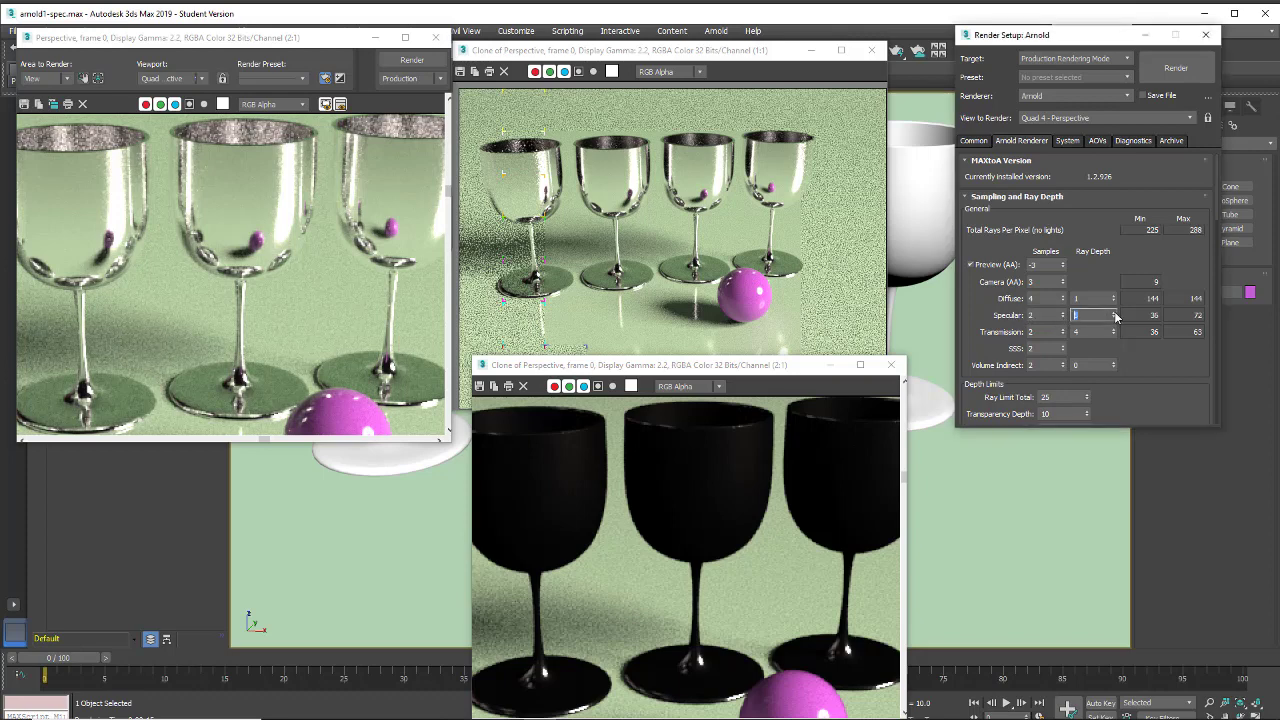
click(1062, 312)
click(1062, 312)
click(1062, 313)
click(412, 60)
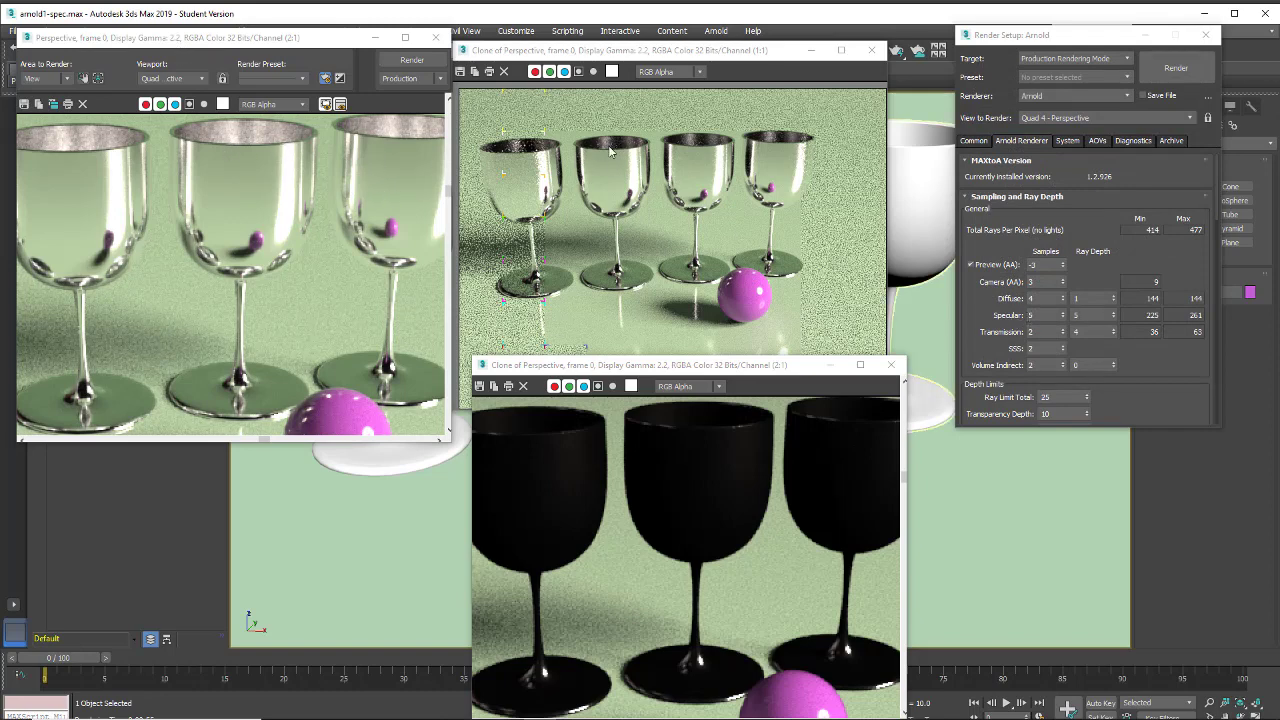
click(53, 104)
mouse_move(581, 196)
mouse_down()
mouse_move(971, 452)
mouse_move(1041, 384)
mouse_up()
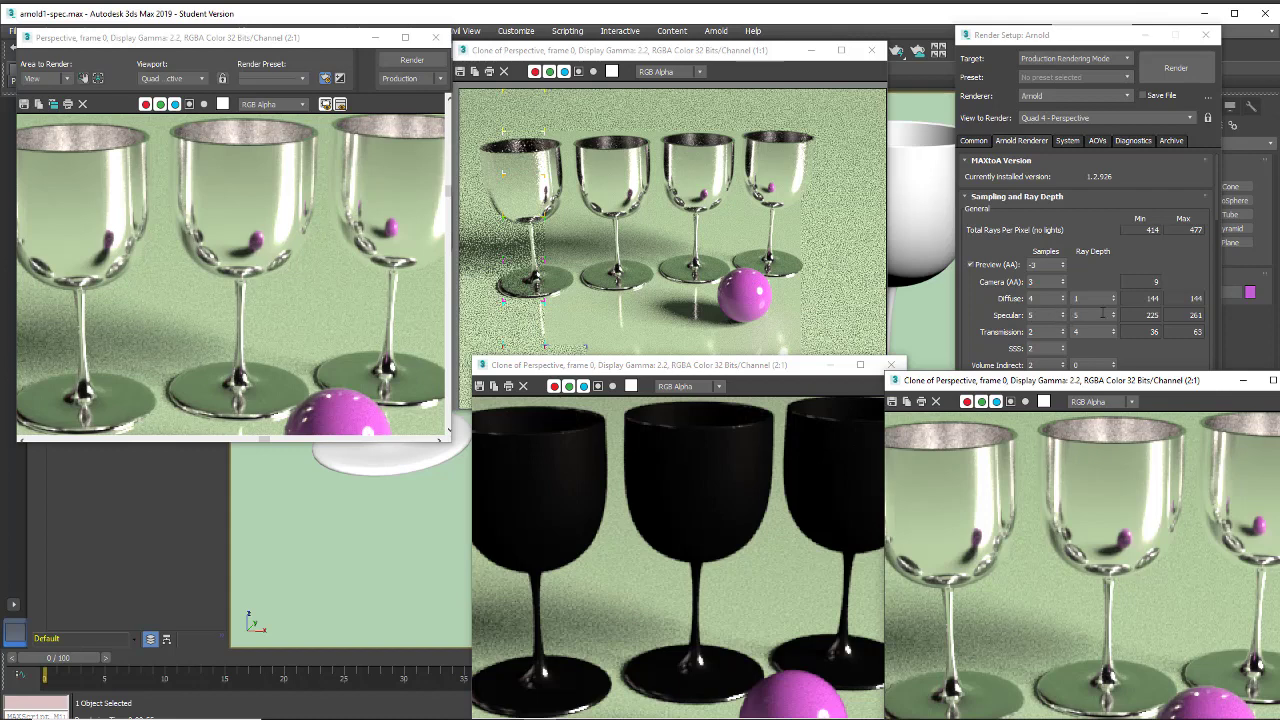
Set both the Specular ray depth and the Specular samples to 3 and render the goblets
click(1114, 319)
click(1114, 319)
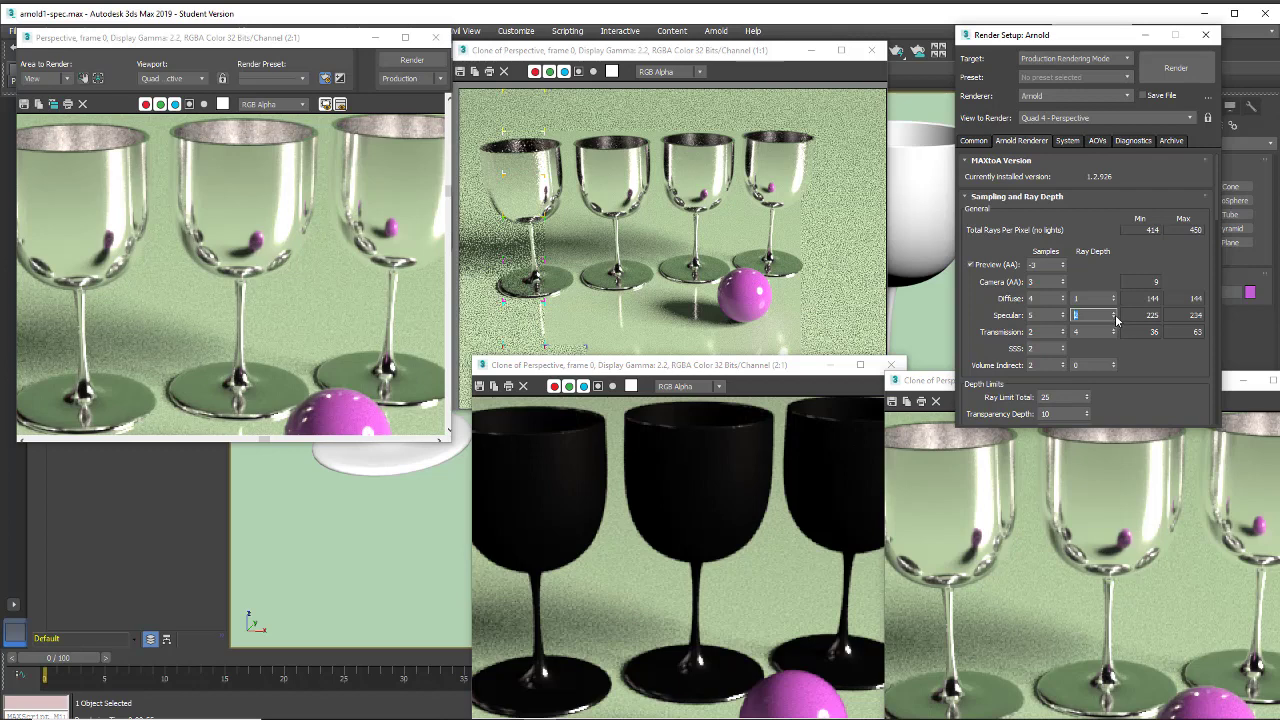
click(1064, 319)
click(1064, 319)
click(400, 62)
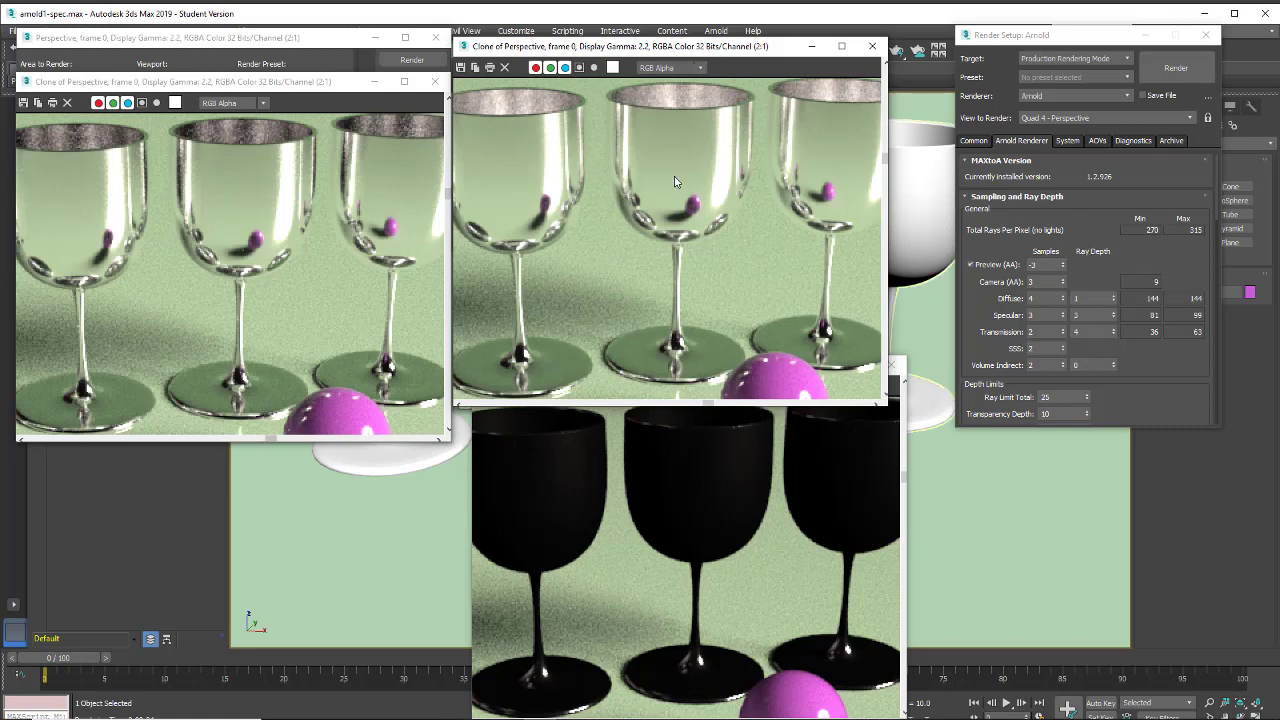
Compare the bowl reflections and inner rims of the goblets up close in the two cloned renders
scroll(281, 212, up, 3)
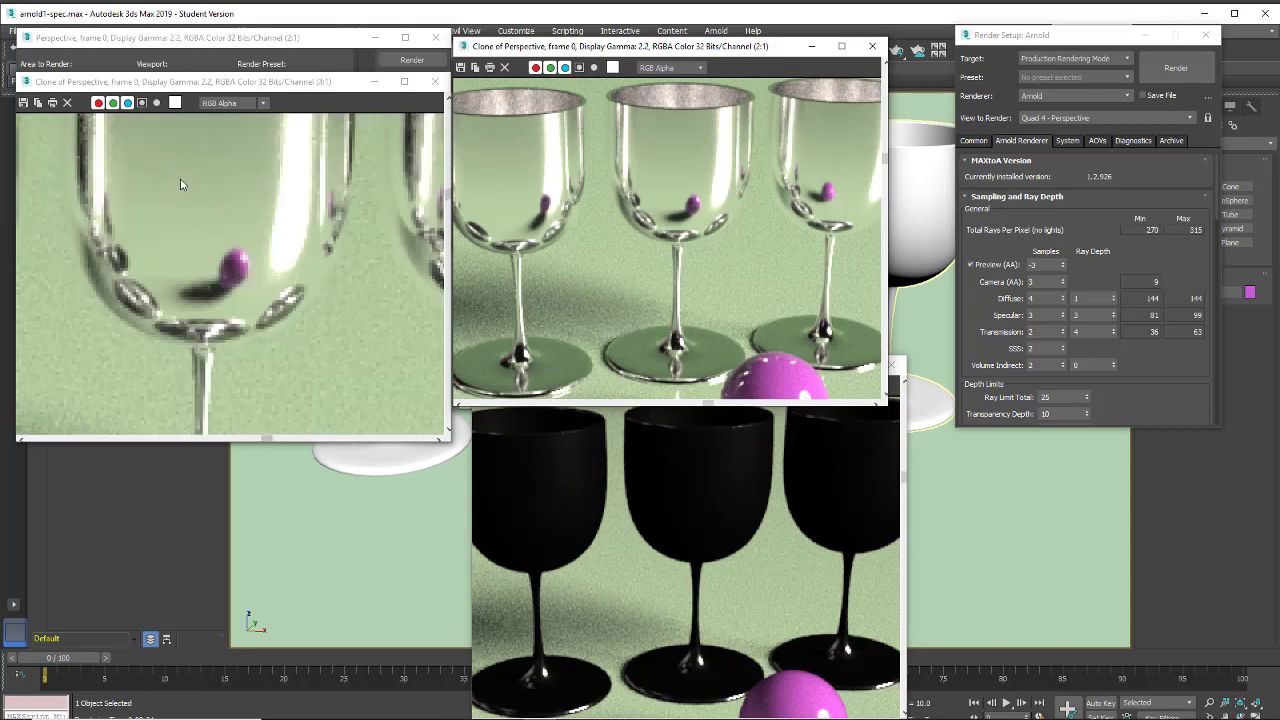
scroll(242, 198, down, 3)
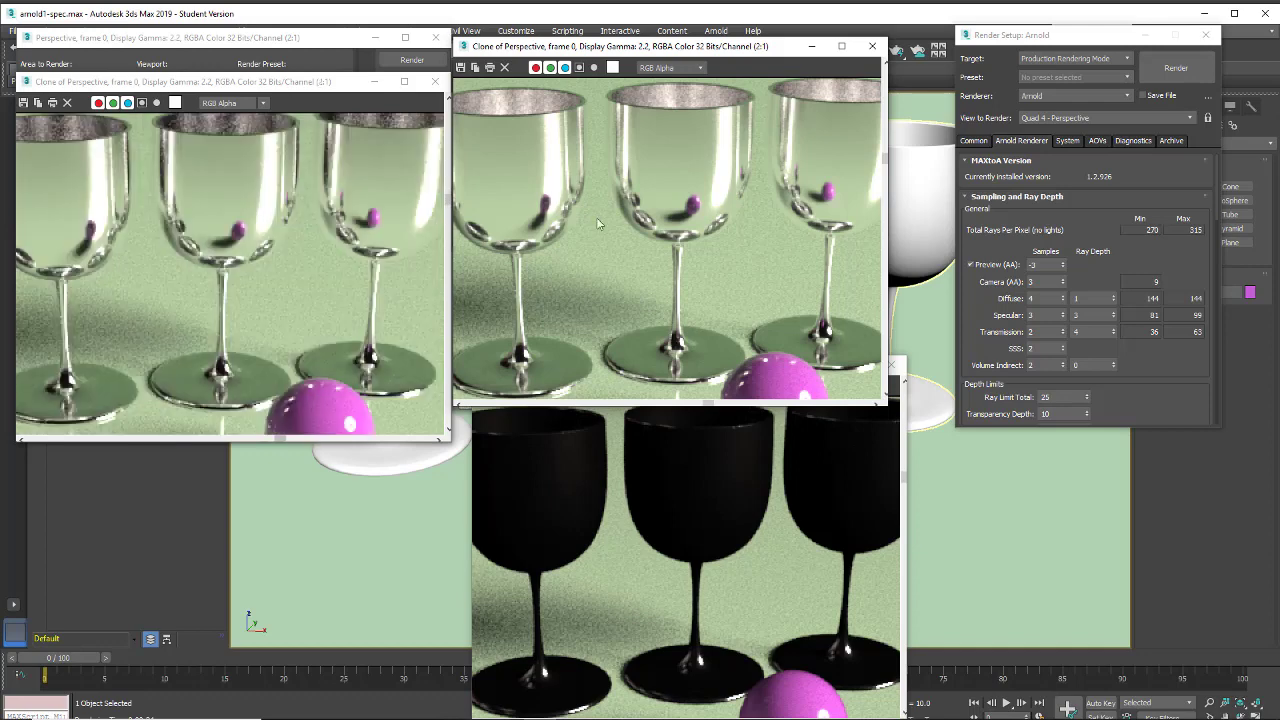
scroll(688, 156, up, 3)
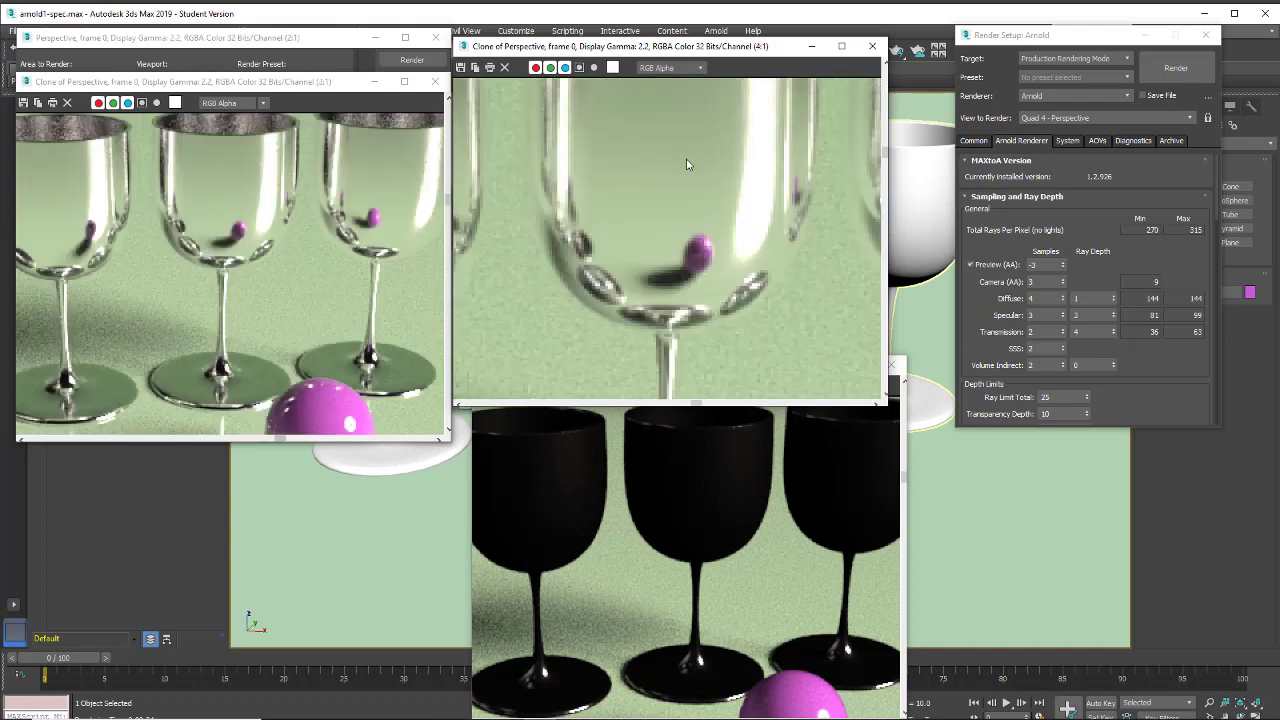
scroll(685, 165, down, 1)
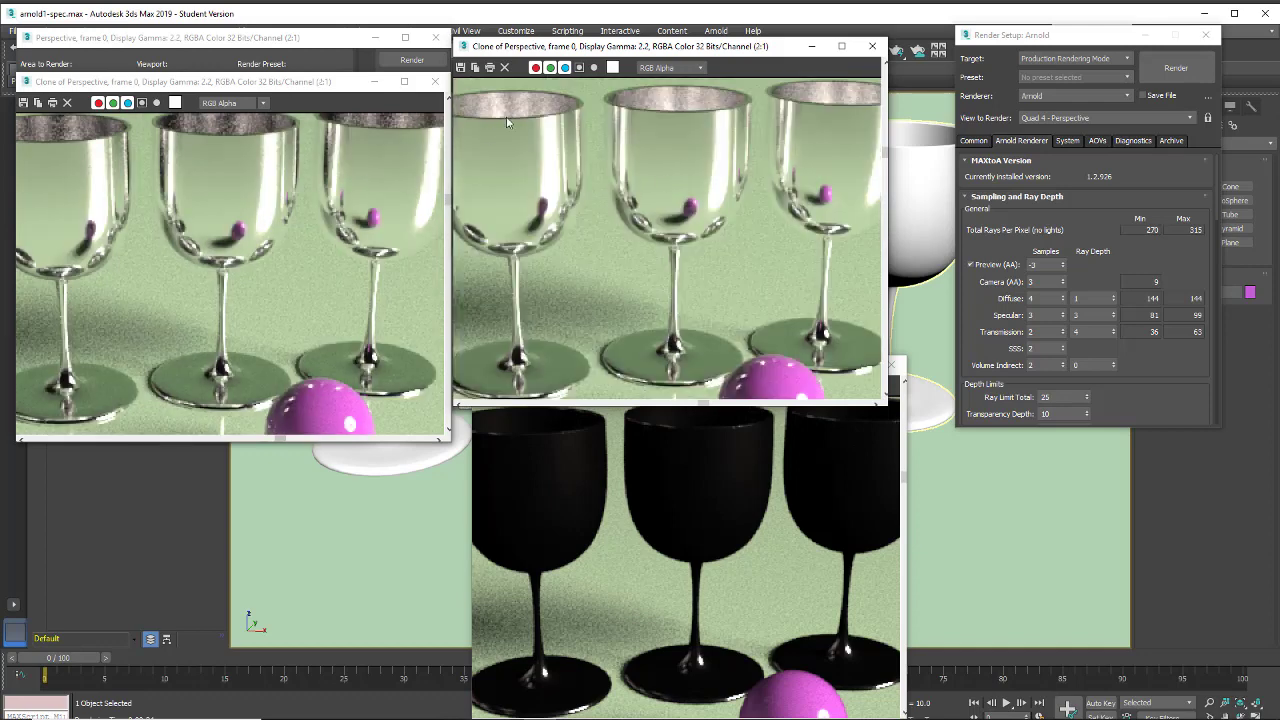
scroll(509, 112, up, 1)
middle_drag(509, 112, 529, 162)
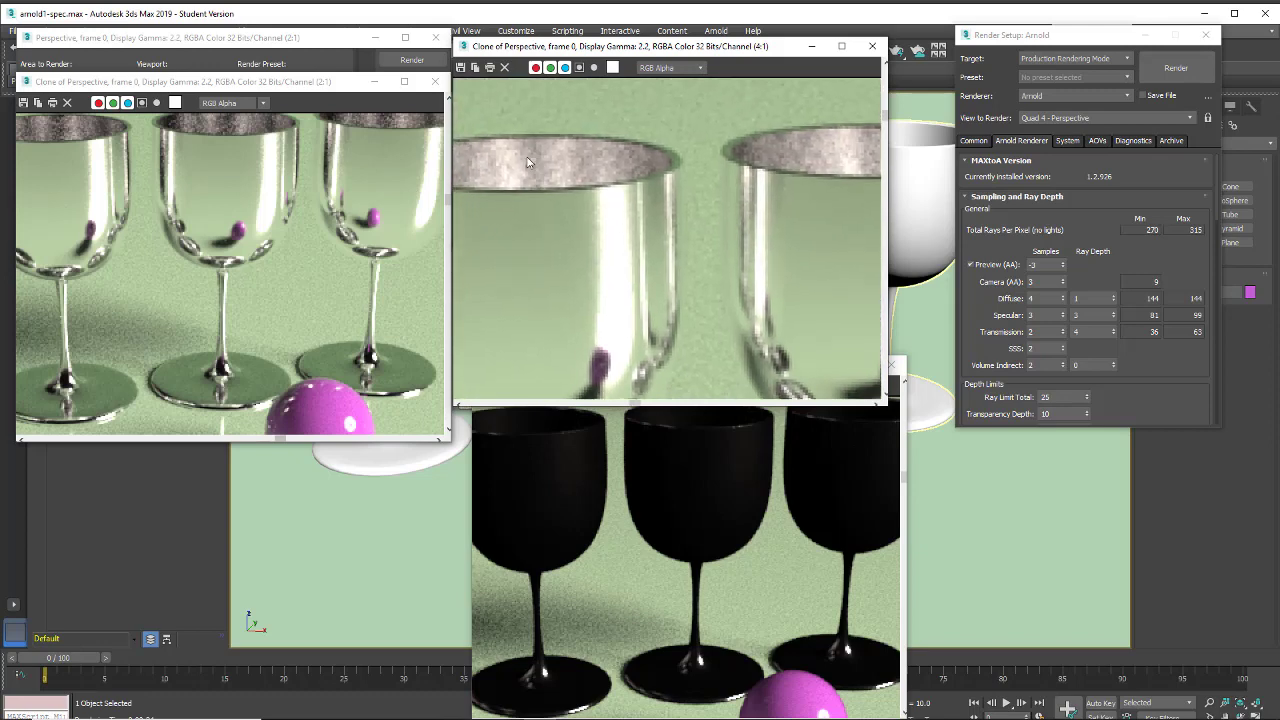
middle_drag(353, 138, 353, 224)
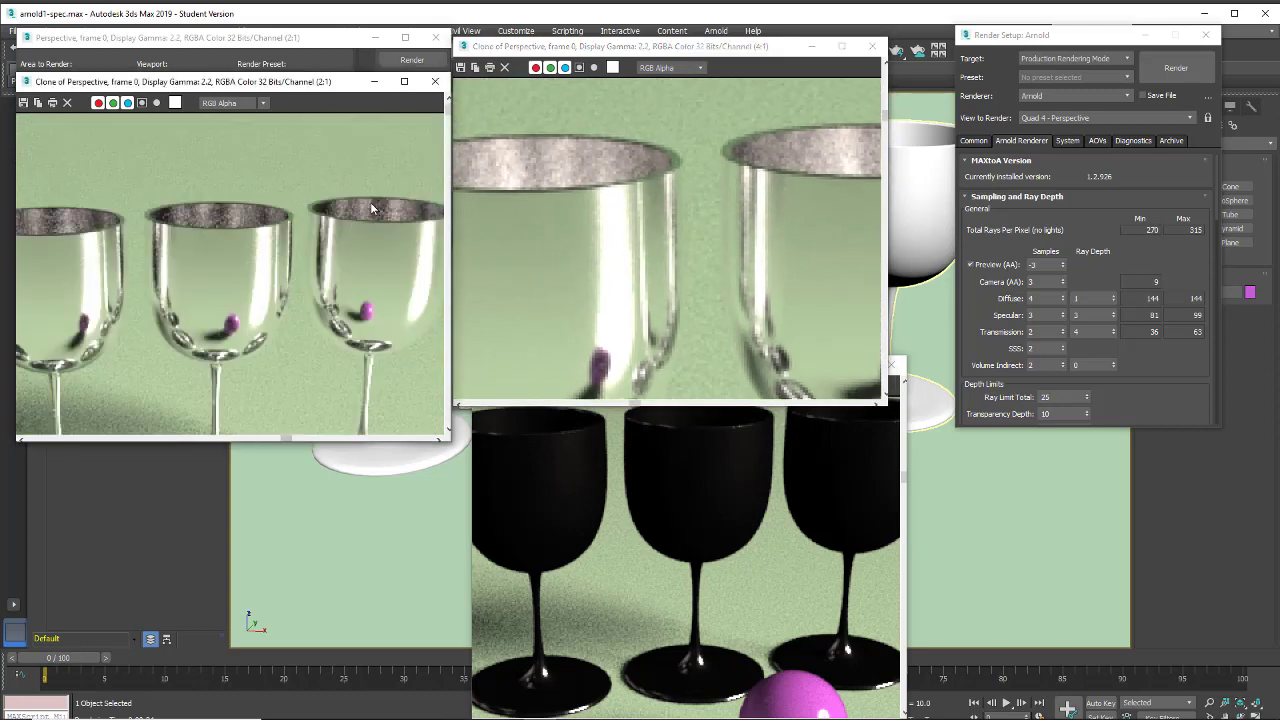
scroll(371, 207, up, 1)
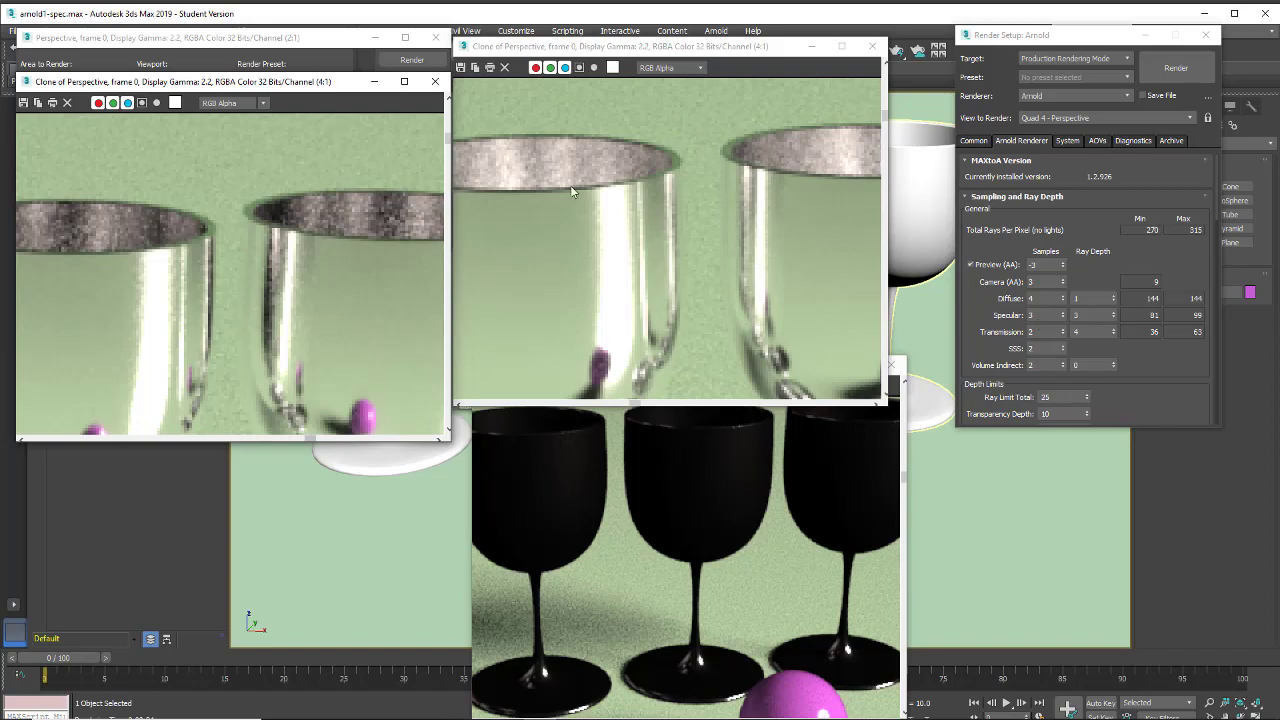
Arrange the two cloned frames below the other renders and compare the goblets with the latest render
drag(282, 86, 288, 435)
mouse_move(612, 50)
mouse_down()
mouse_move(623, 361)
mouse_move(638, 376)
mouse_up()
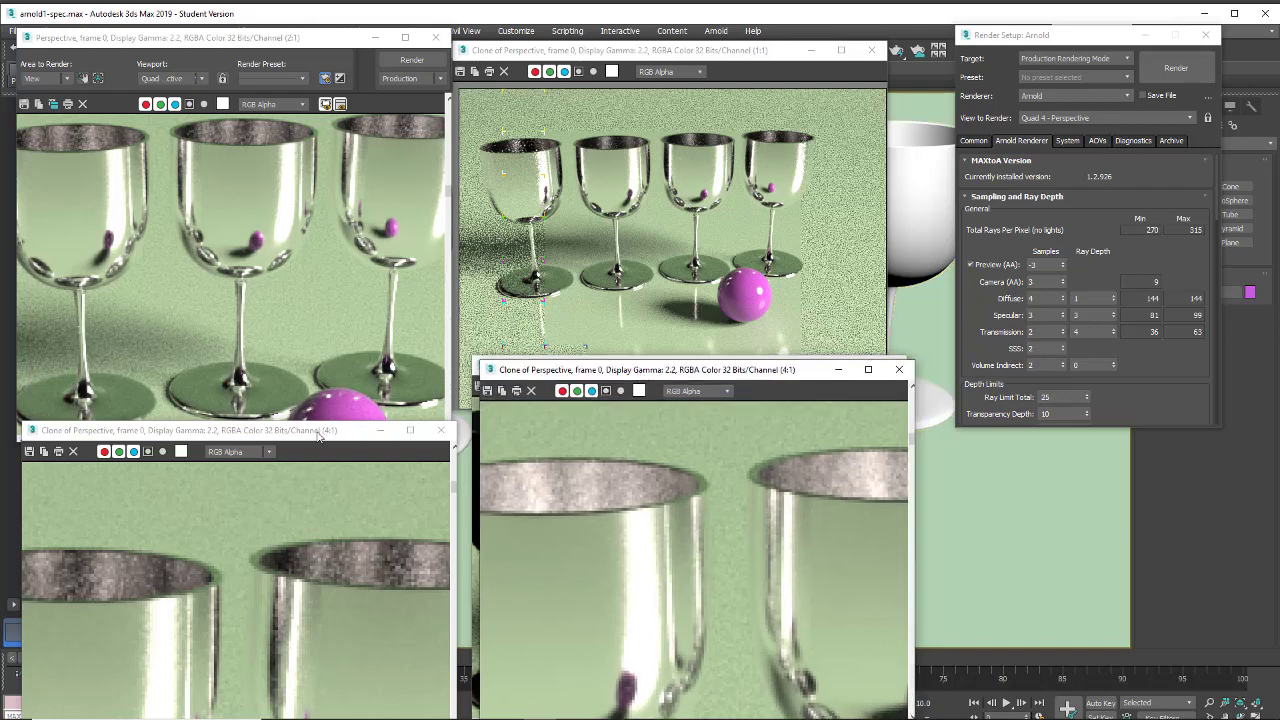
drag(310, 436, 314, 389)
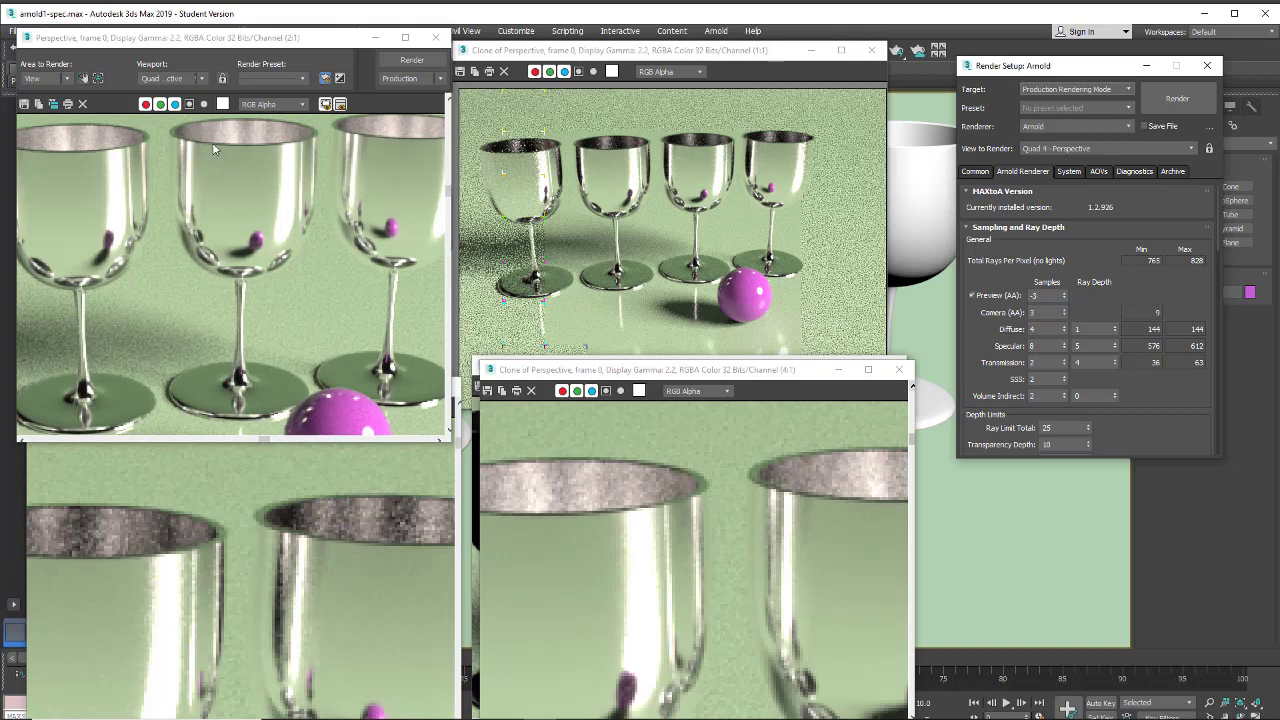
scroll(700, 503, down, 1)
scroll(660, 536, up, 2)
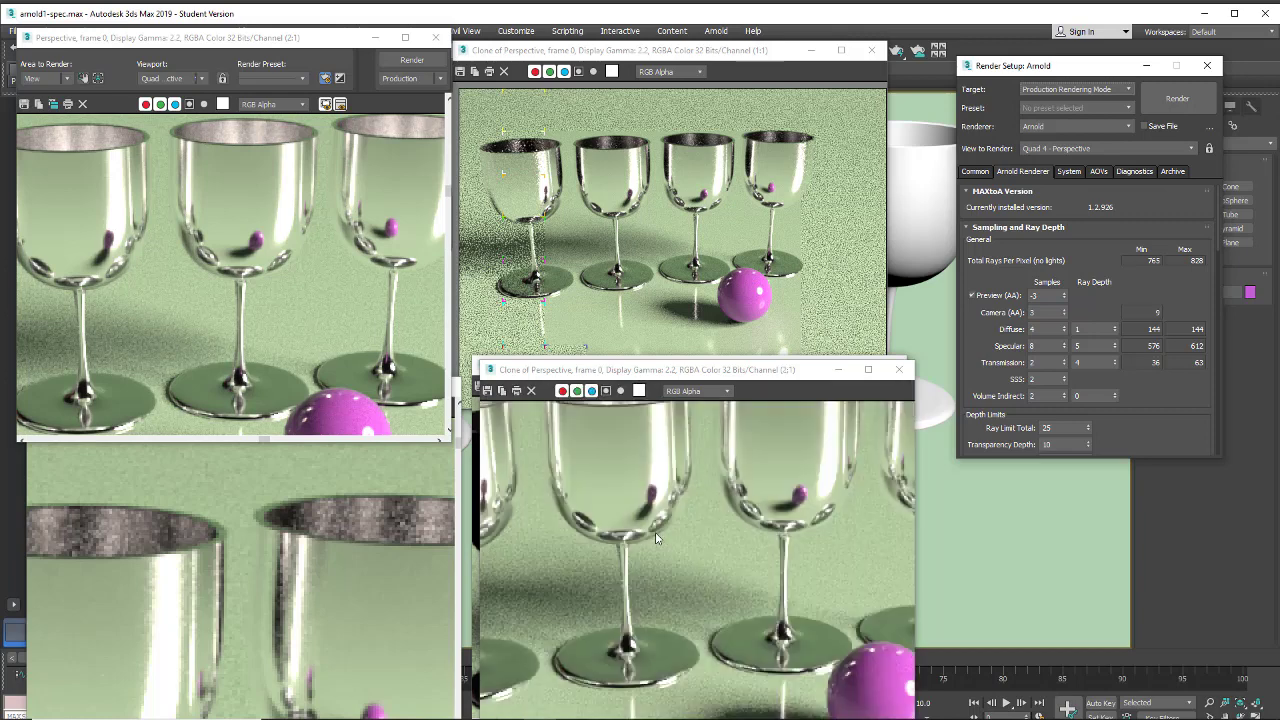
scroll(650, 487, down, 2)
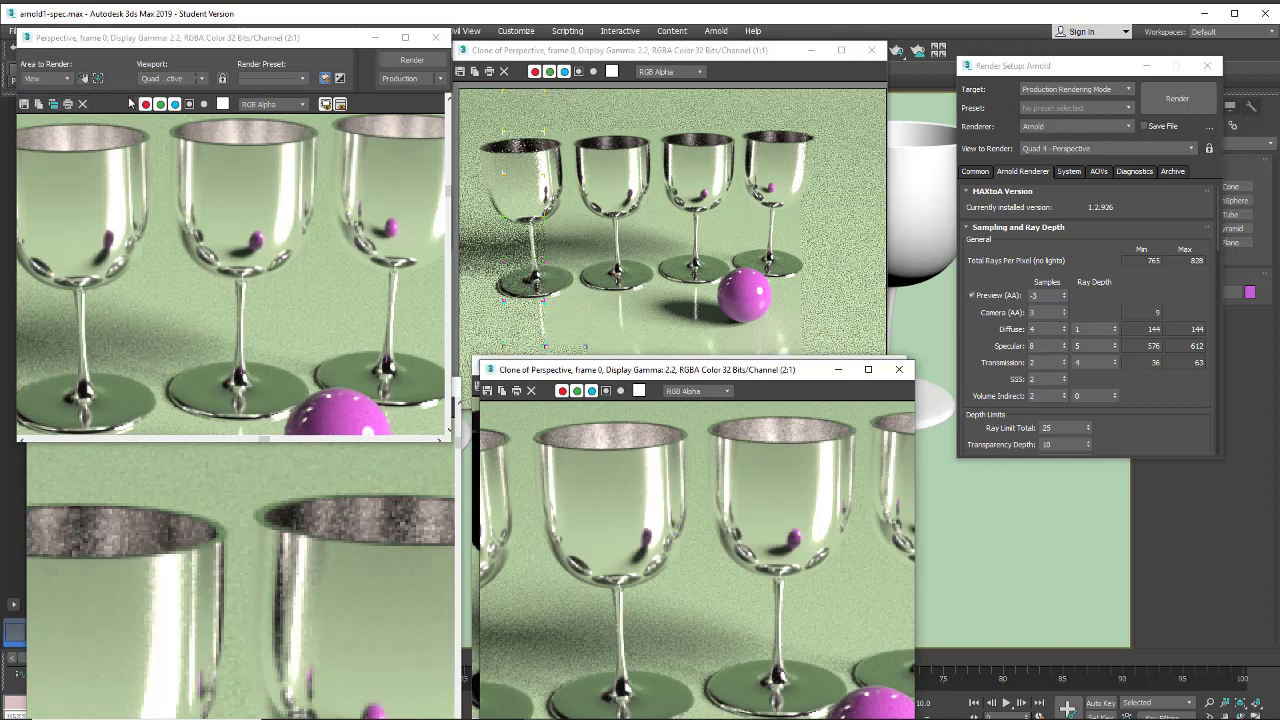
Limit the render area to a narrow region around the second goblet, from rim to base
click(98, 78)
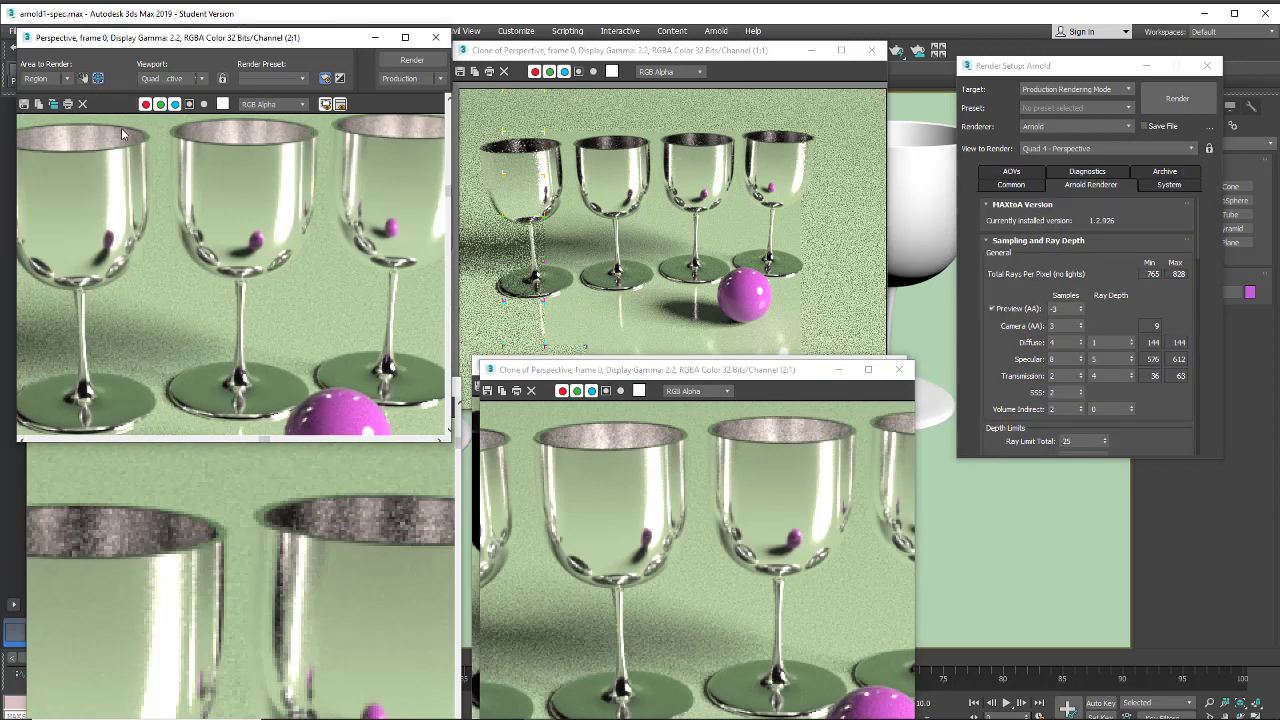
scroll(216, 207, down, 2)
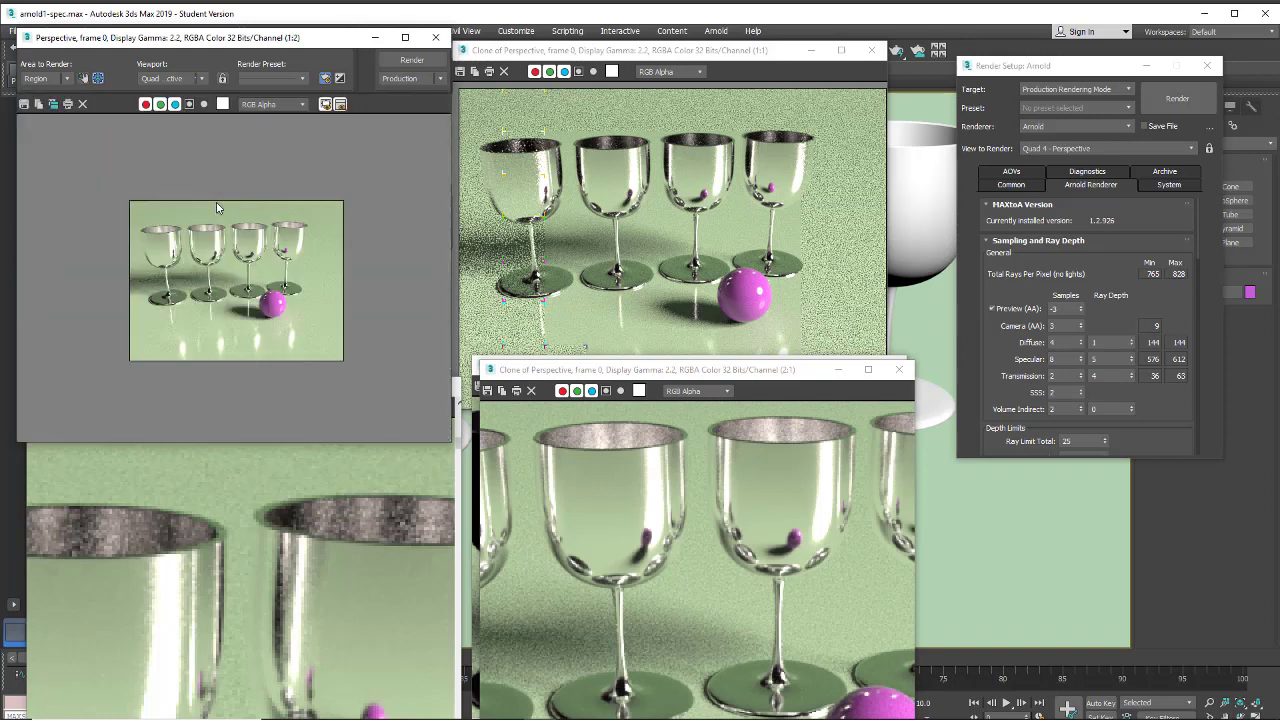
click(83, 78)
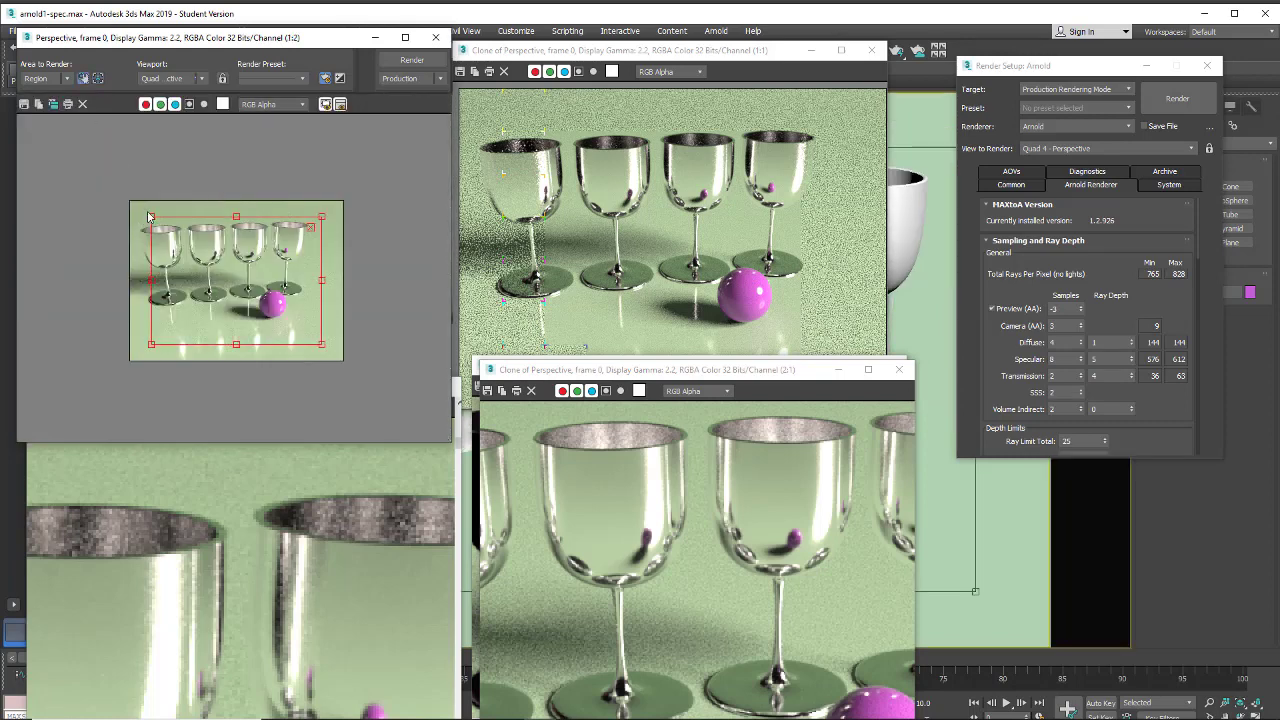
drag(149, 214, 216, 242)
scroll(206, 238, up, 1)
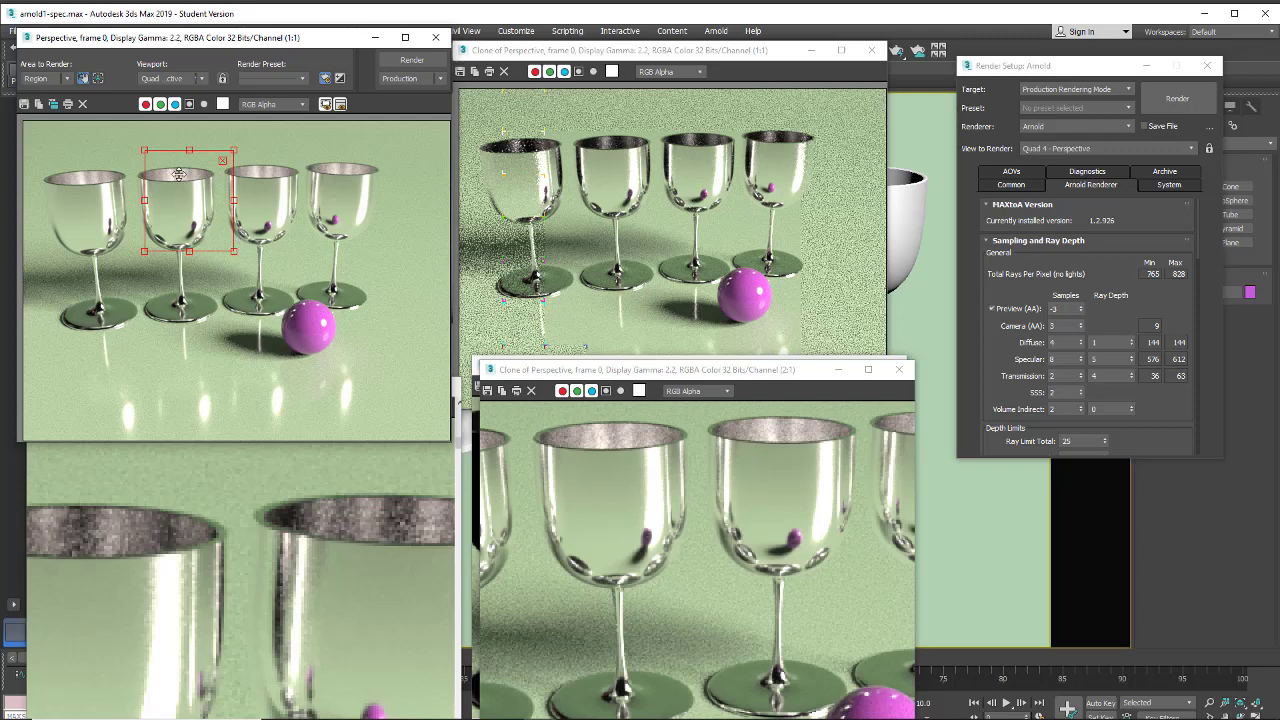
drag(234, 150, 206, 145)
drag(172, 247, 176, 322)
drag(179, 221, 179, 150)
drag(215, 240, 204, 240)
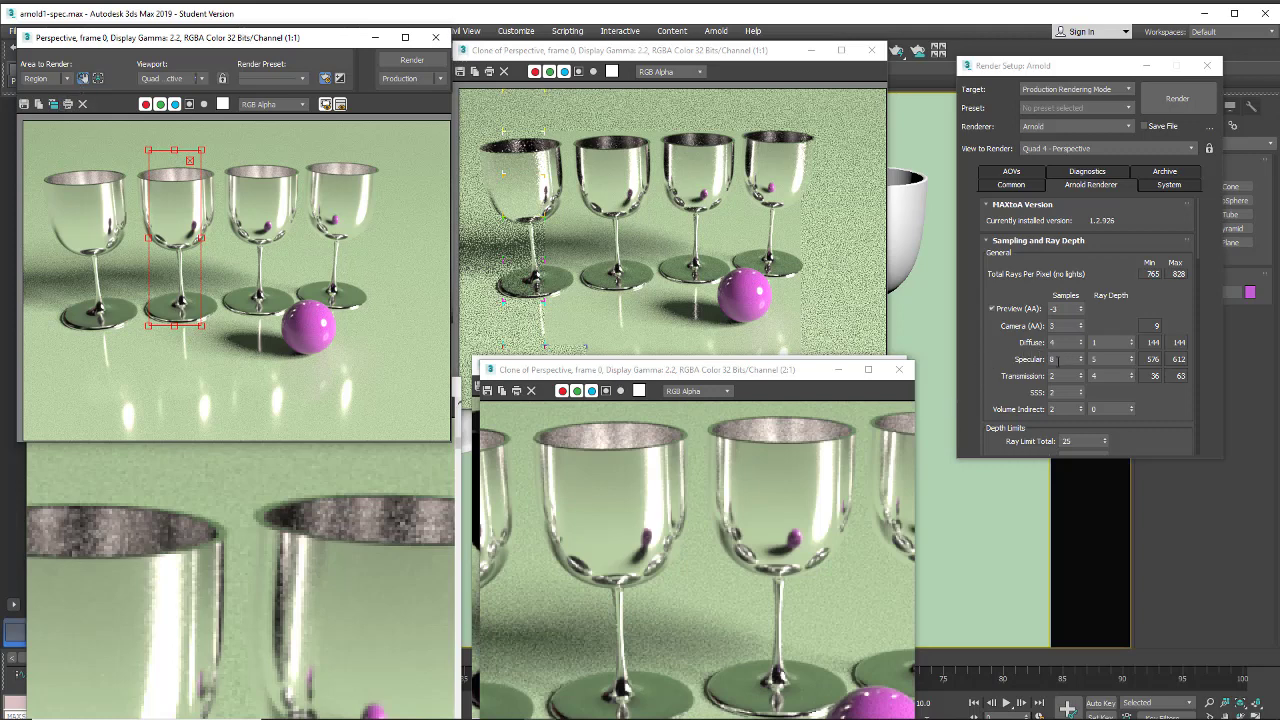
Set the Specular ray depth to 8, render the region, and reposition the rendered frame to compare it with the clones
click(1132, 357)
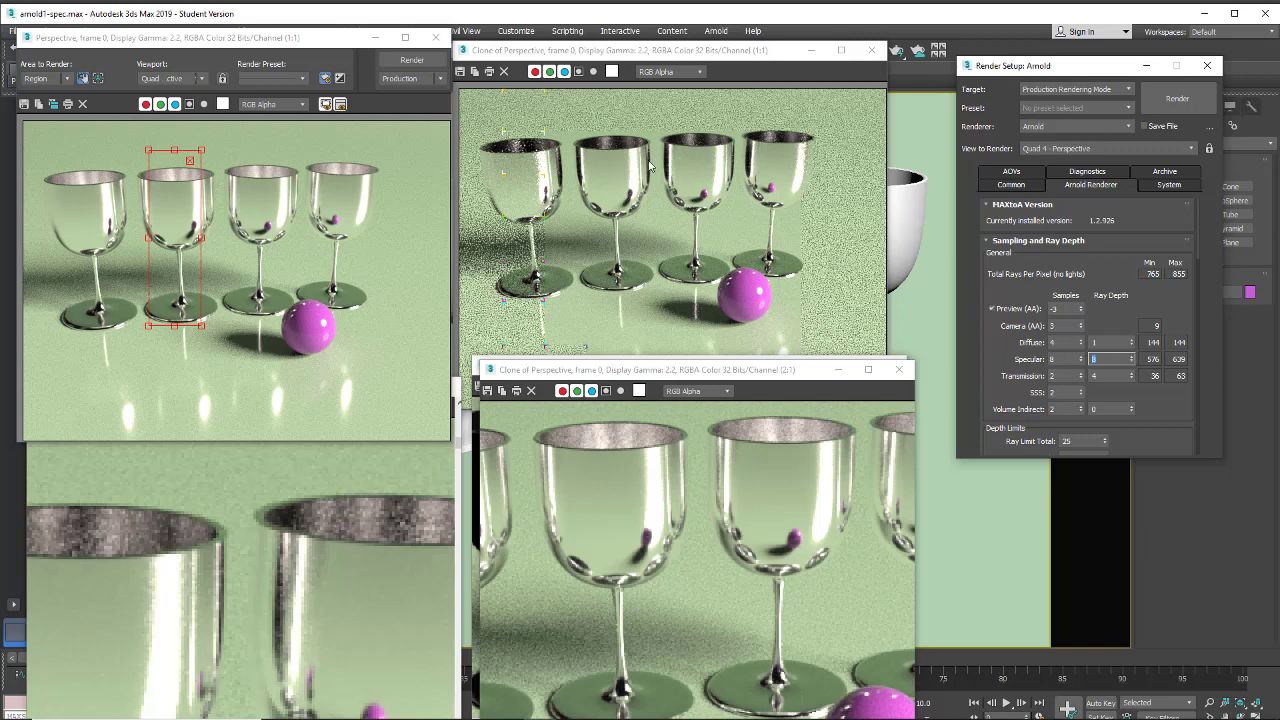
click(398, 61)
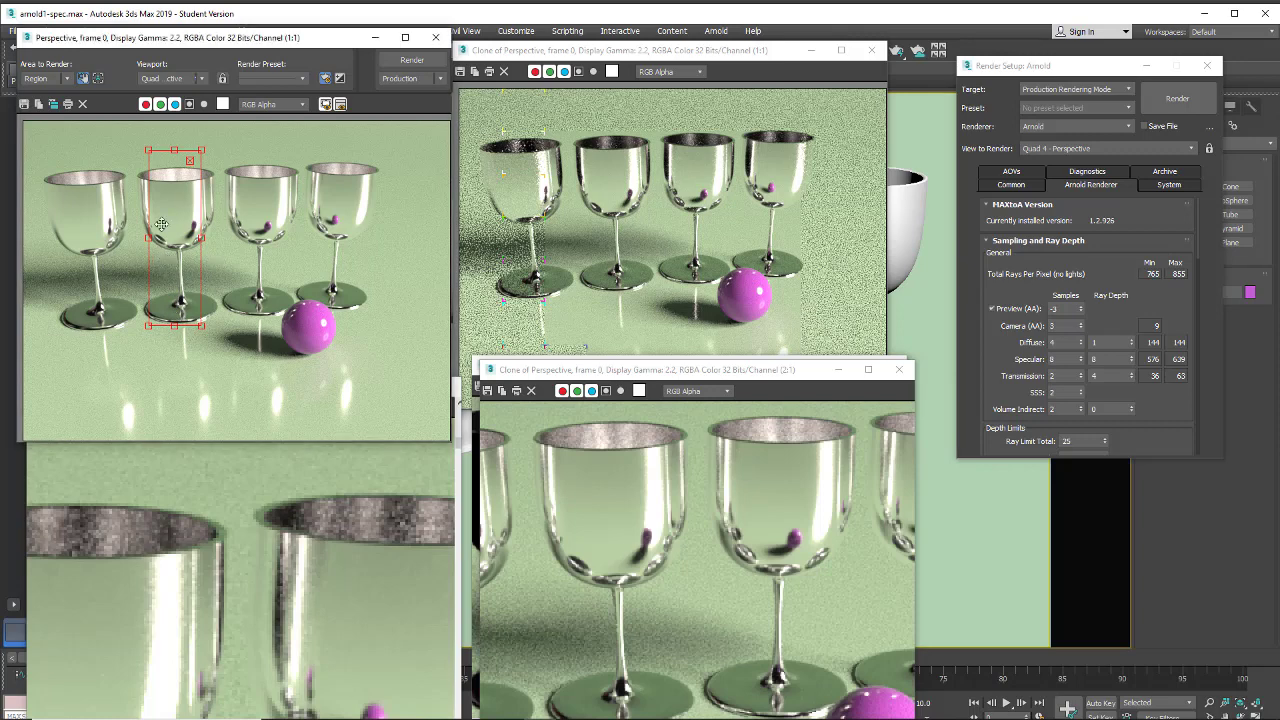
drag(328, 41, 504, 30)
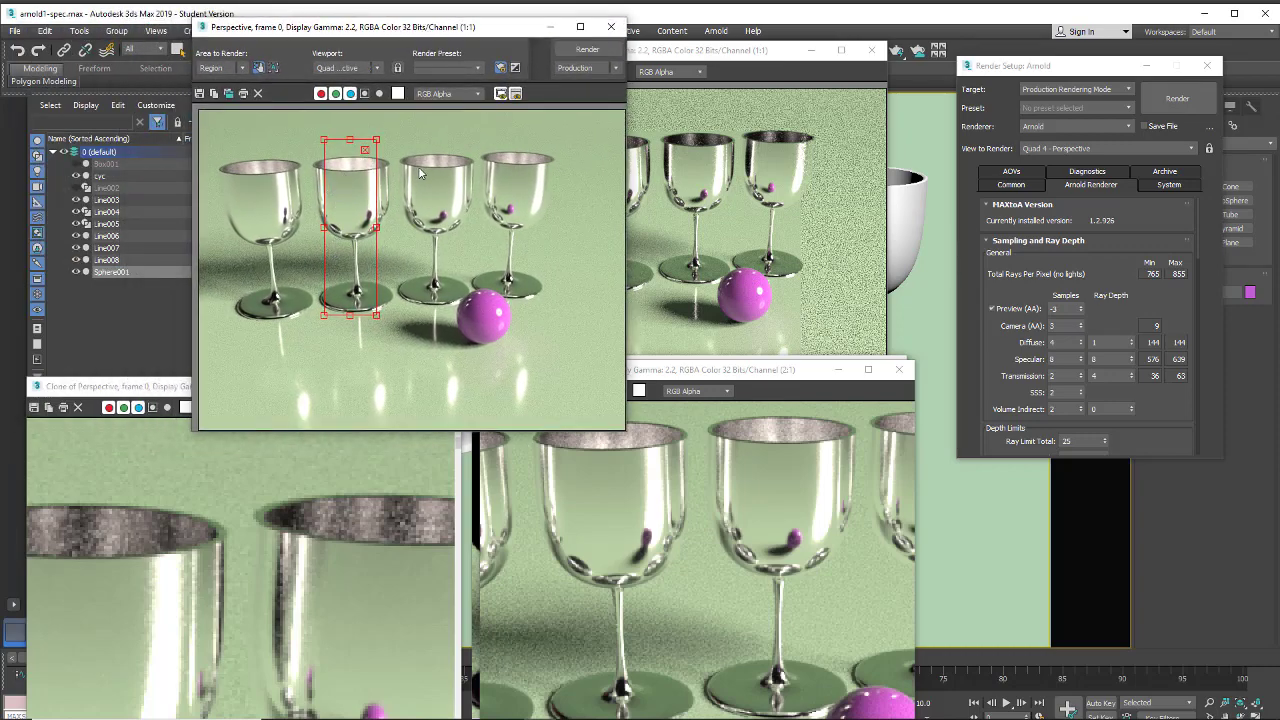
scroll(420, 215, down, 5)
drag(496, 30, 387, 22)
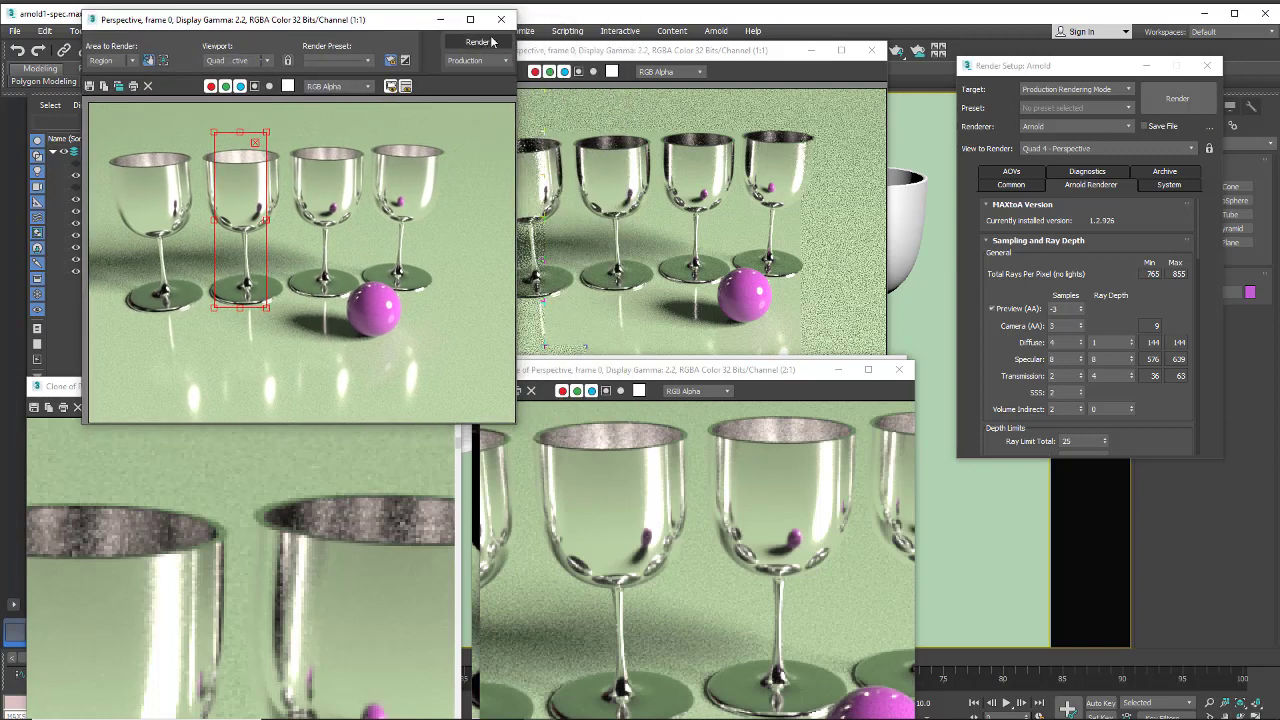